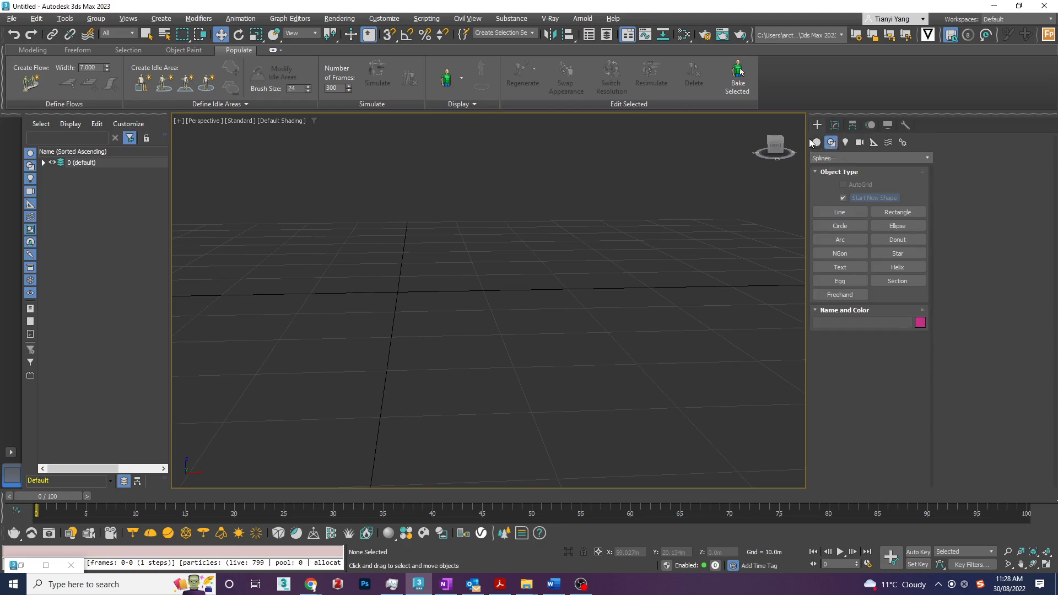
Step: Create a box about 20.9 m long, 11.5 m wide and 13.2 m high, and a geosphere of about 5.7 m radius beside it
left_click(813, 142)
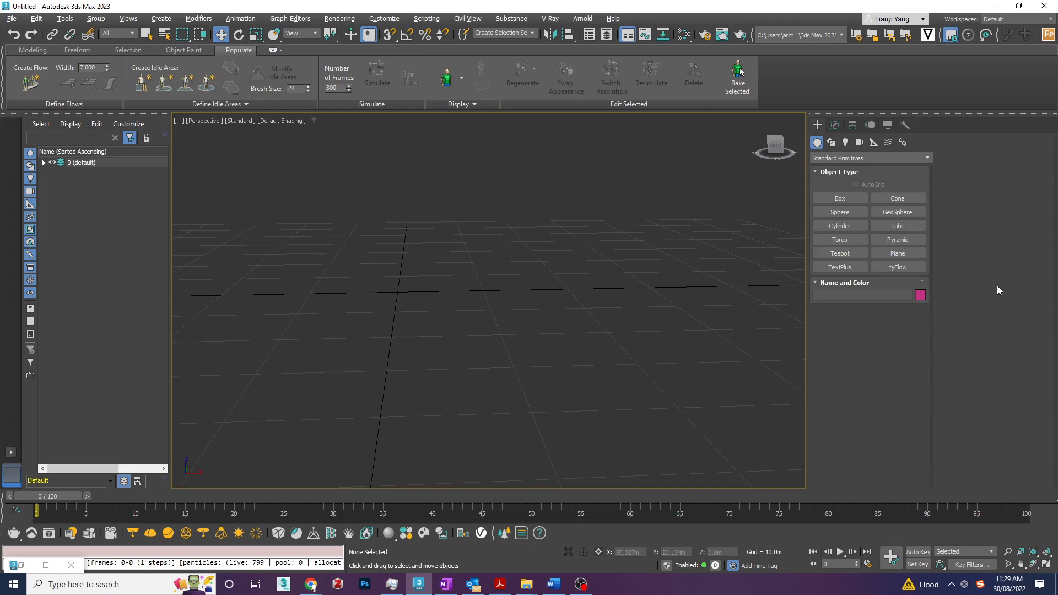
left_click(855, 198)
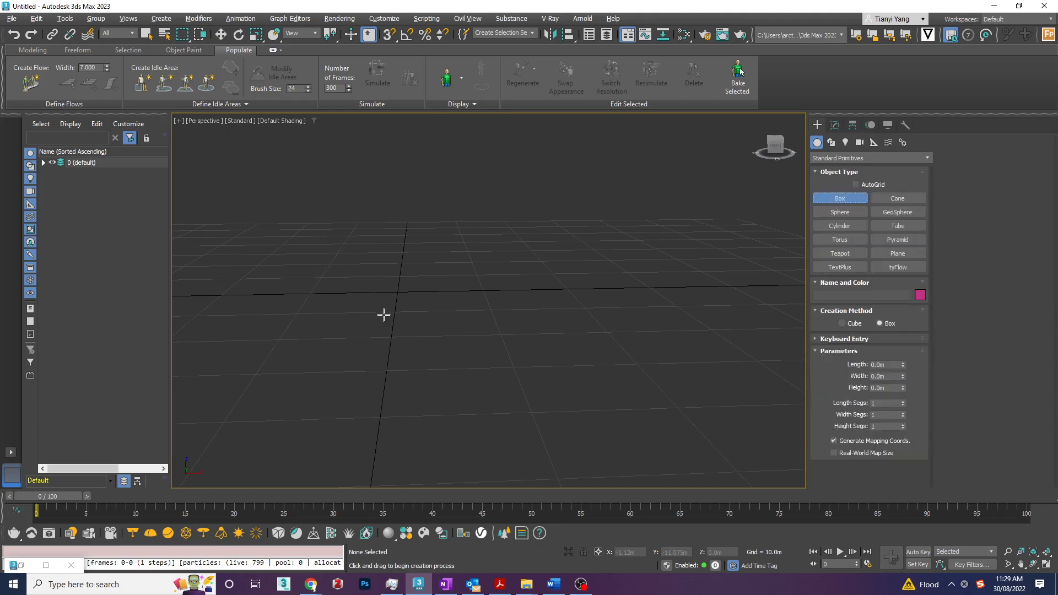
left_click_drag(382, 314, 505, 340)
left_click(498, 247)
left_click(498, 246)
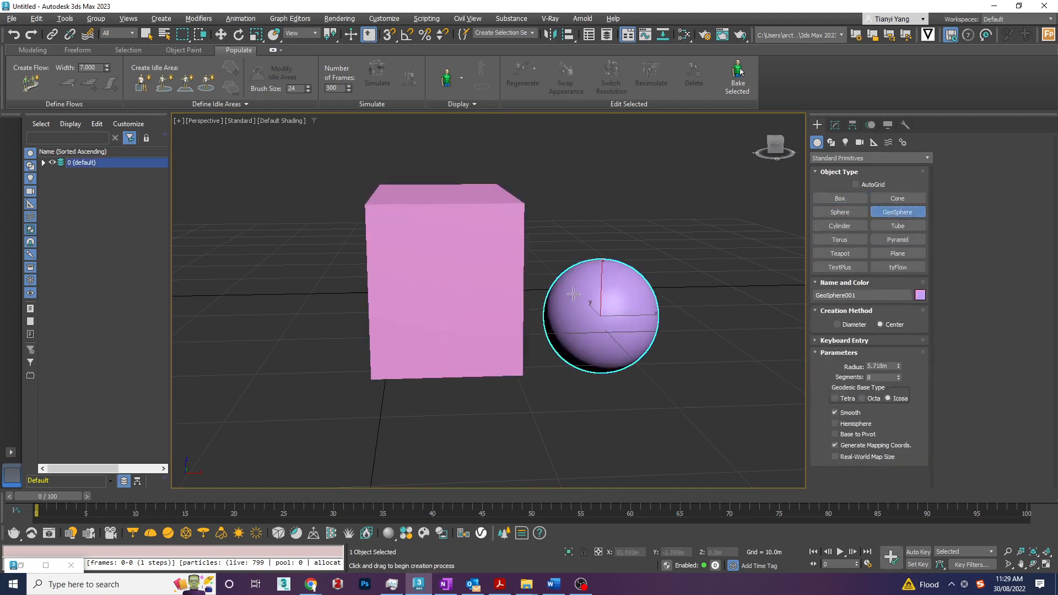
Step: Move the geosphere until it is partly embedded in the side face of the box, and deselect it
key("w")
middle_click_drag(523, 266, 478, 266, "alt")
left_click_drag(625, 325, 528, 328)
left_click_drag(495, 269, 496, 219)
middle_click_drag(502, 232, 472, 246, "alt")
left_click_drag(522, 251, 477, 248)
middle_click_drag(441, 249, 471, 247, "alt")
left_click(606, 234)
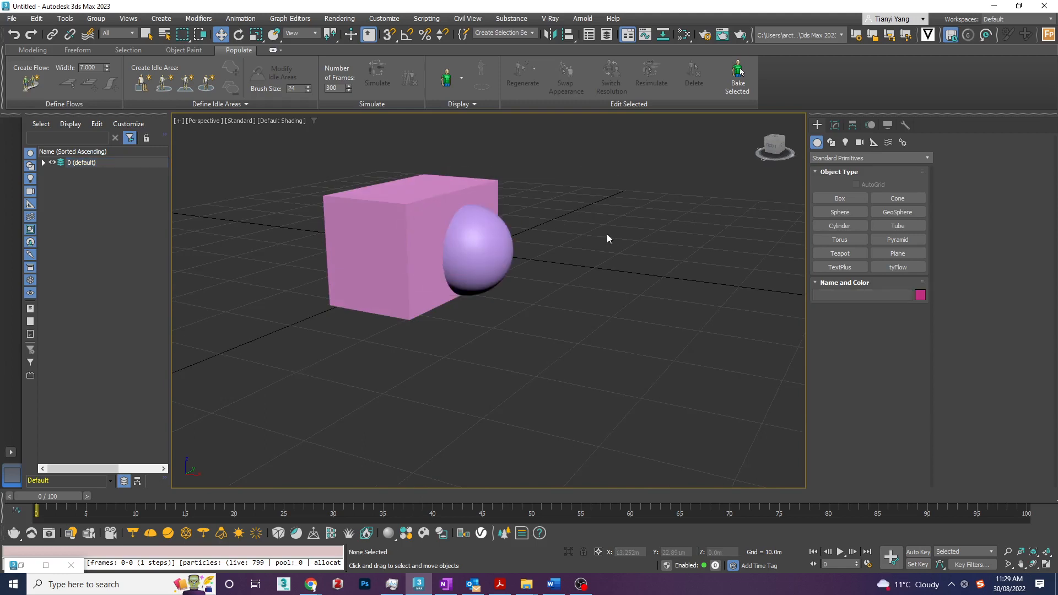
Step: Combine the box with the geosphere as a Boolean compound object, trying Intersect and finishing with Subtract
left_click(430, 195)
left_click(869, 158)
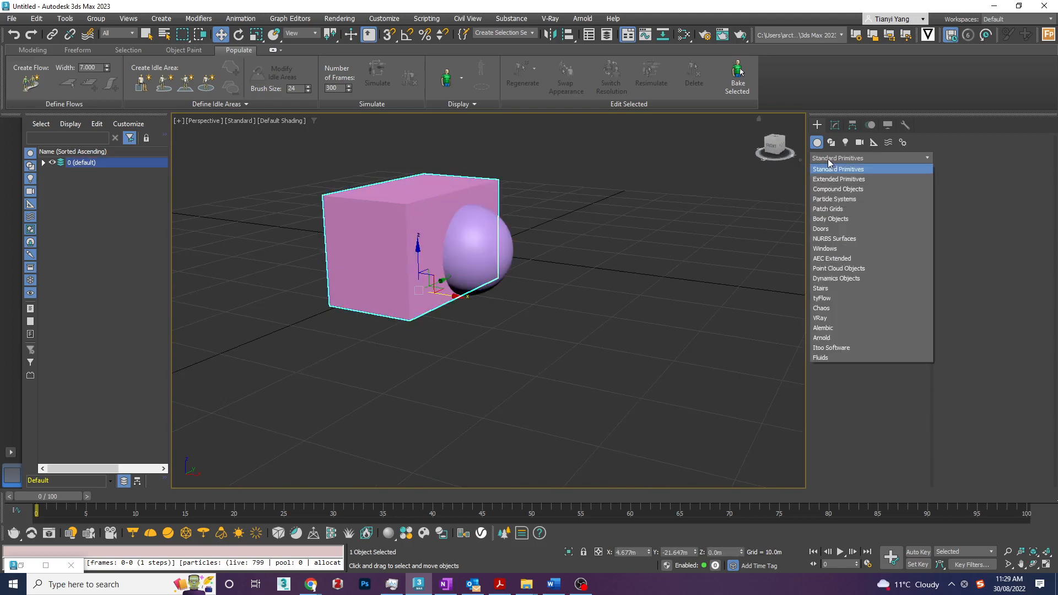
left_click(838, 189)
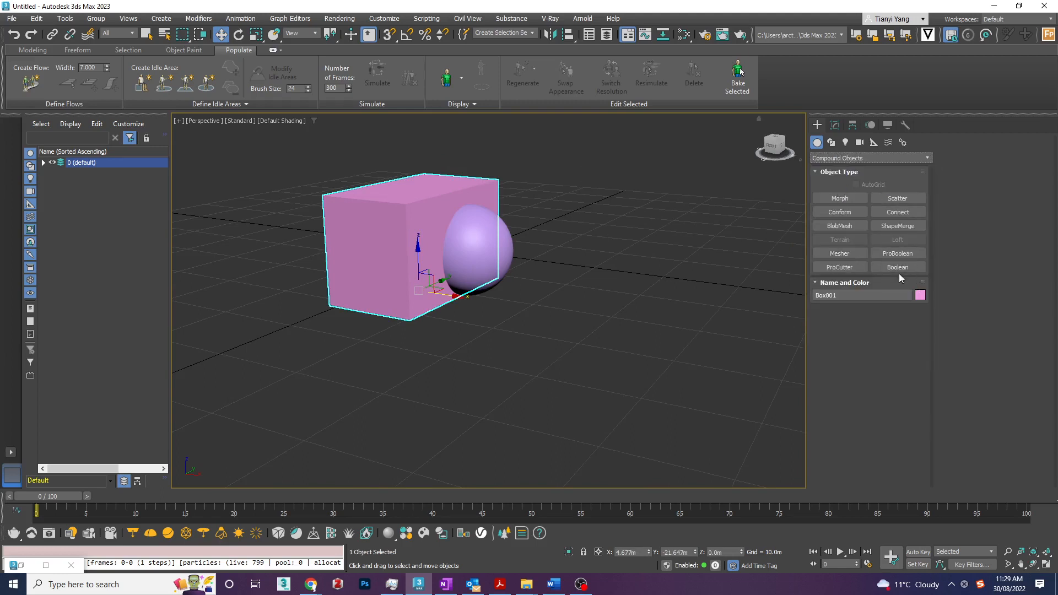
left_click(898, 270)
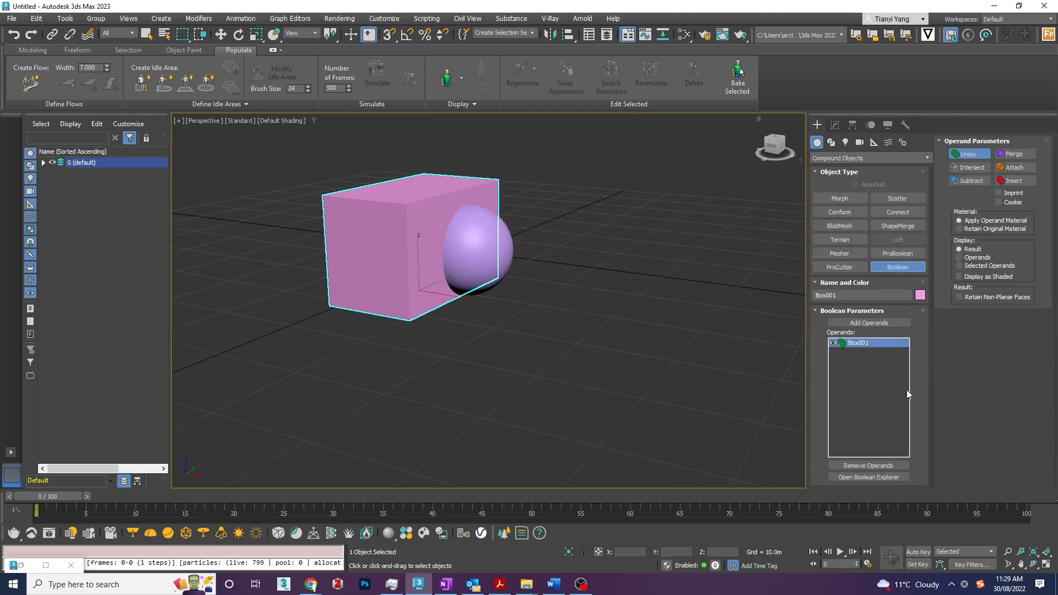
left_click(882, 324)
left_click(496, 251)
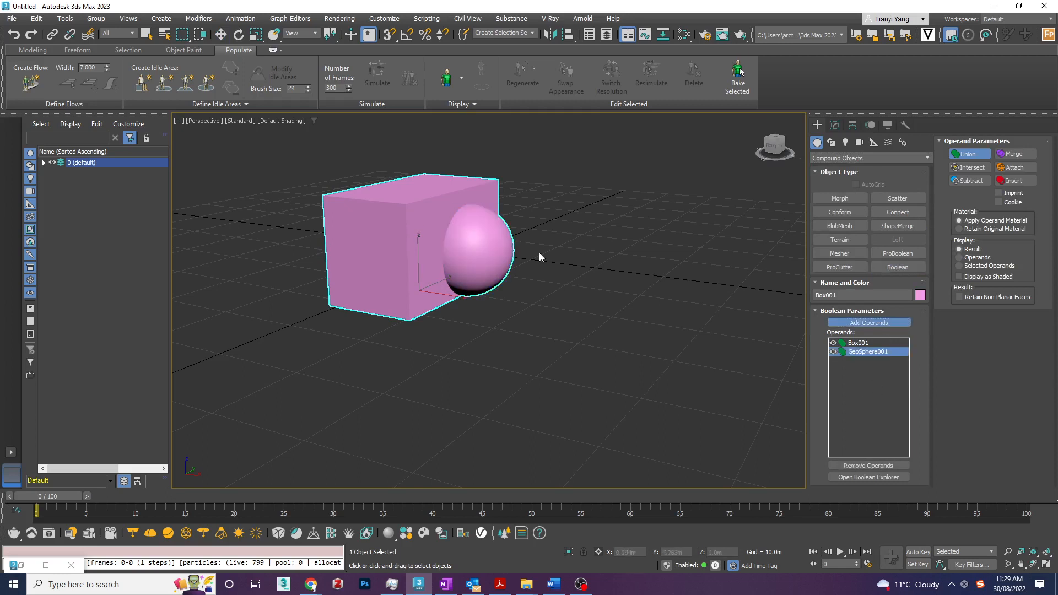
left_click(969, 167)
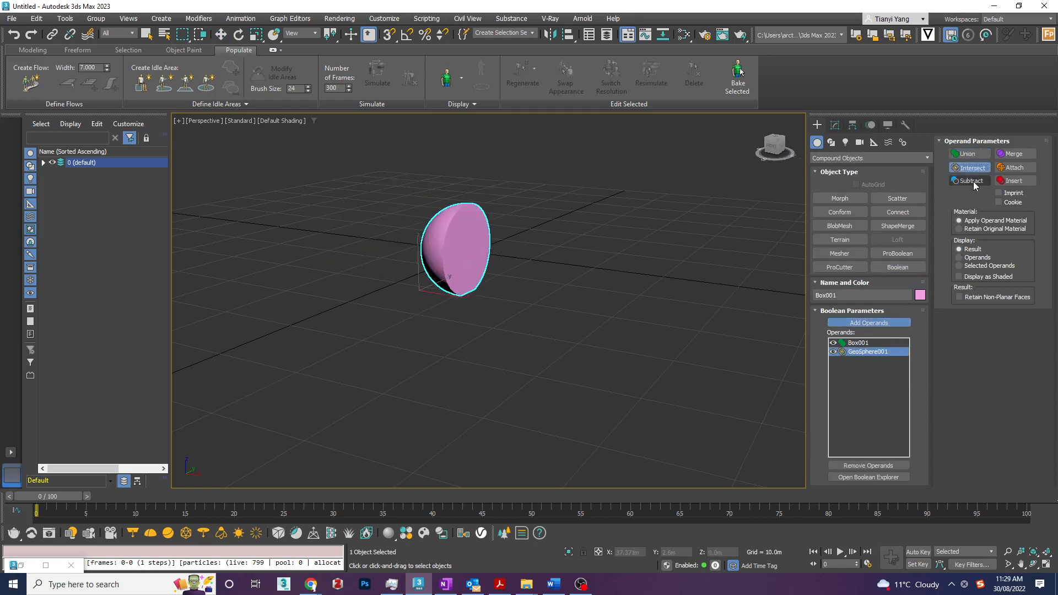
left_click(972, 181)
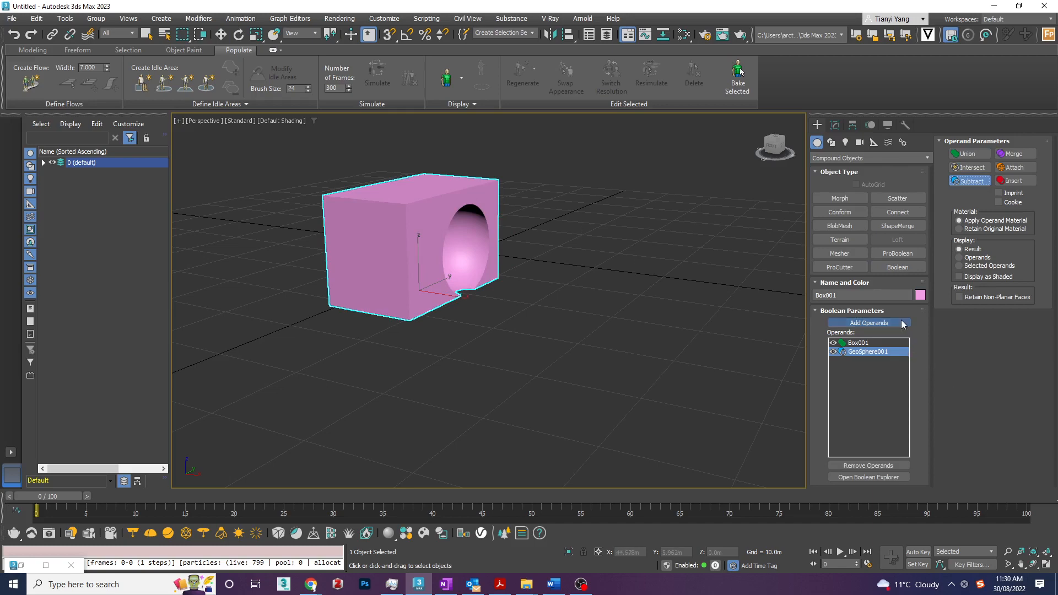
Step: Examine the Boolean and GeoSphere levels in the combined object's modifier stack and the carved cavity
left_click(835, 125)
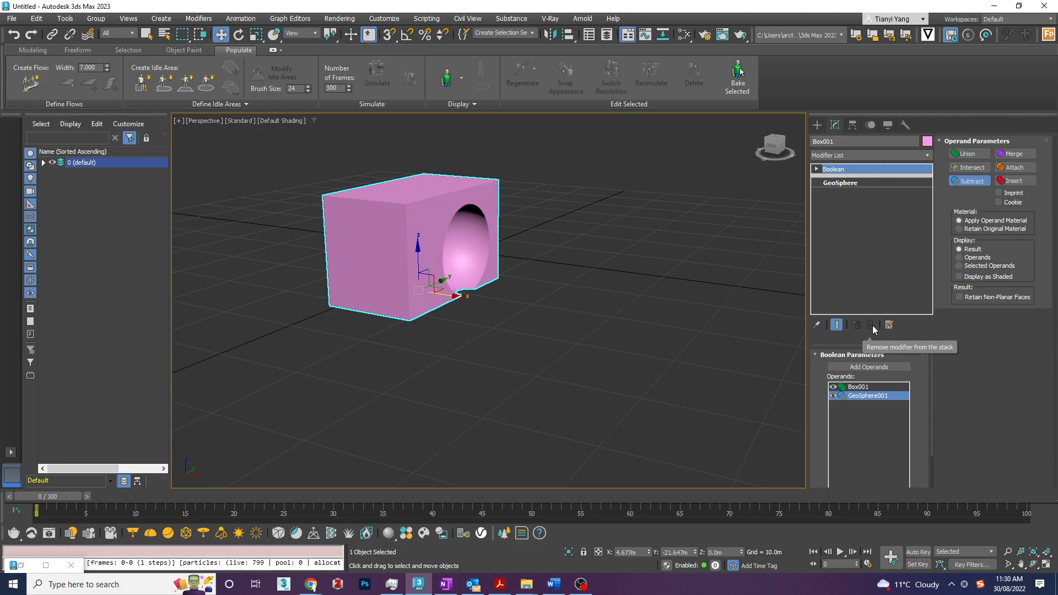
left_click(869, 183)
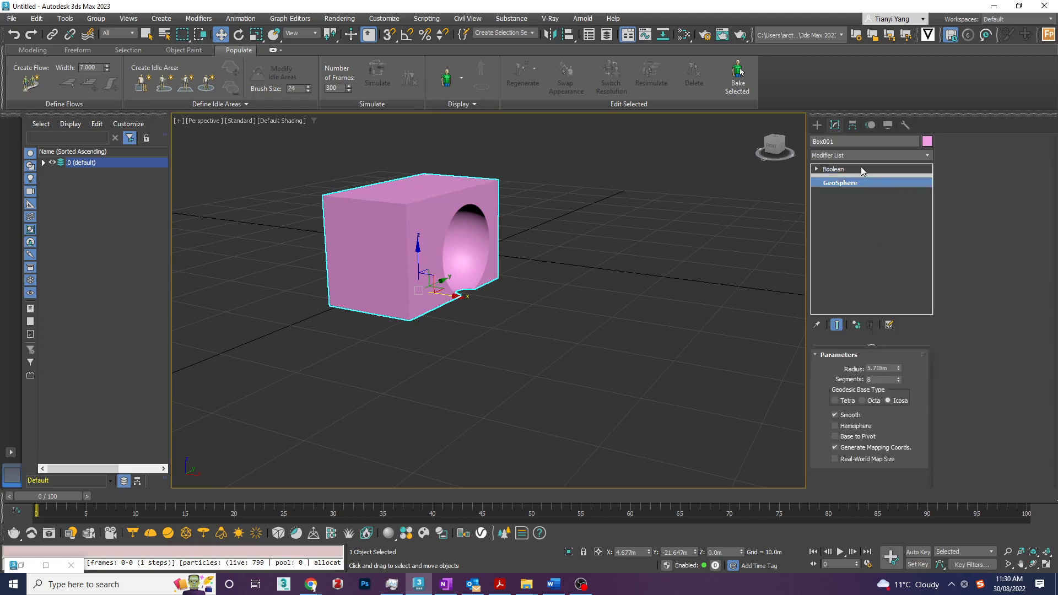
left_click(861, 168)
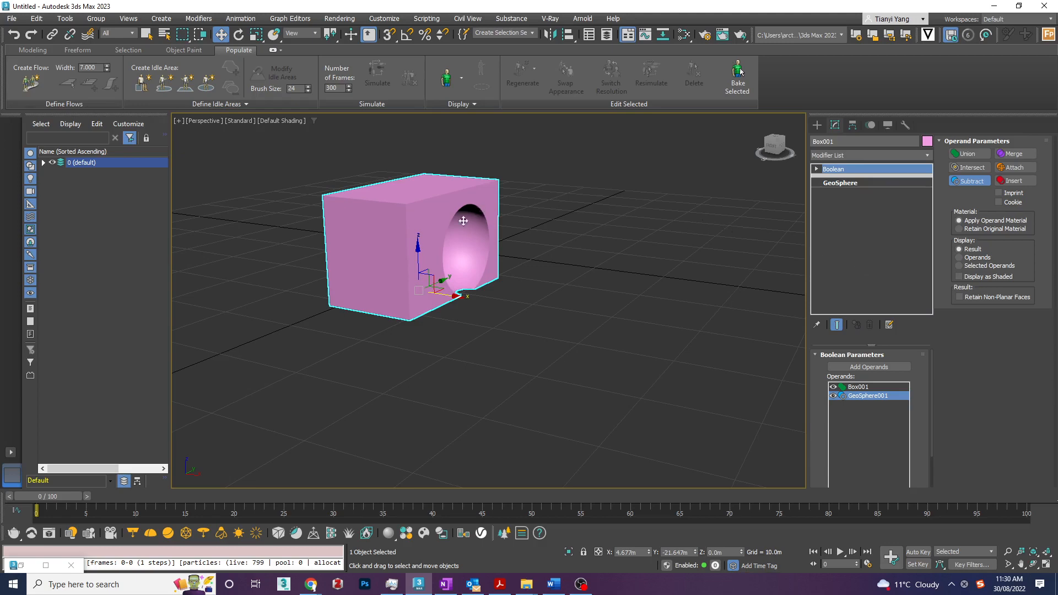
mouse_move(435, 244)
middle_mouse_down("alt")
mouse_move(465, 173)
mouse_move(435, 242)
middle_mouse_up("alt")
scroll(435, 242, "up", 3)
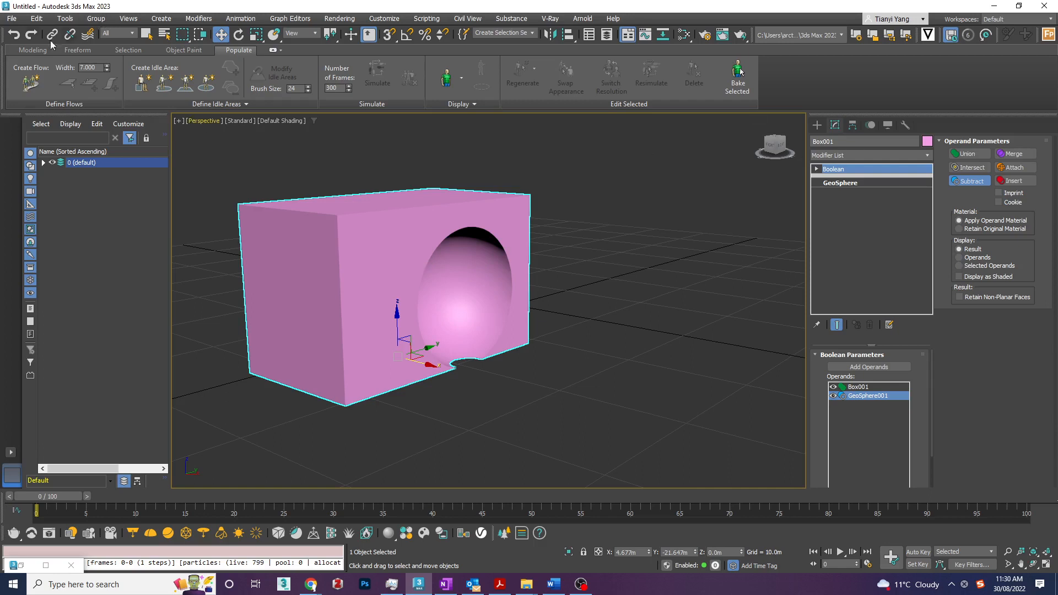
Step: Undo the Boolean compound until the box and geosphere are separate objects, and check each by selecting it
left_click(15, 36)
left_click(15, 36)
left_click(15, 37)
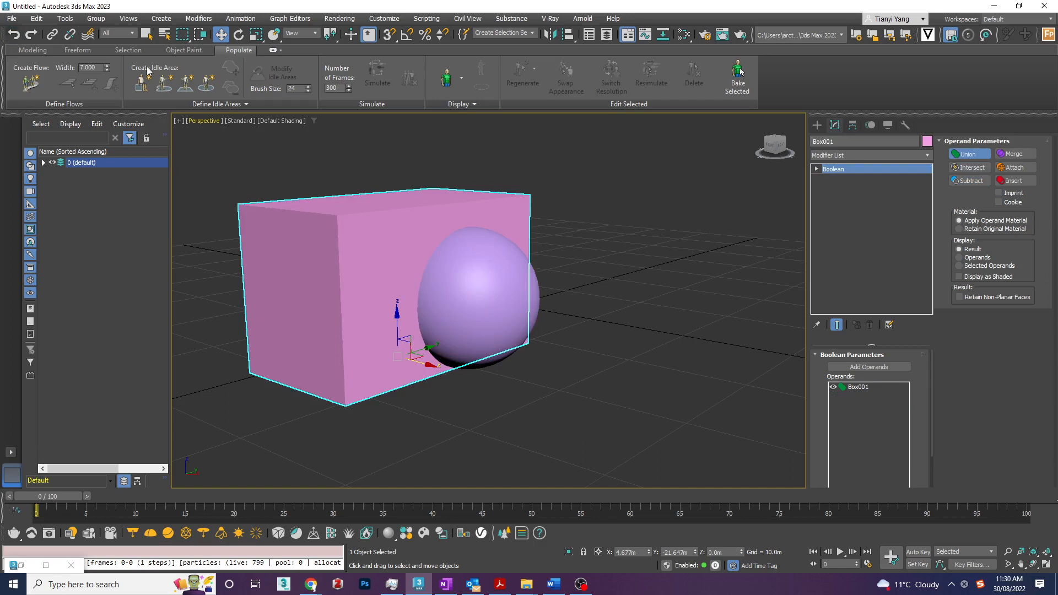
left_click(15, 36)
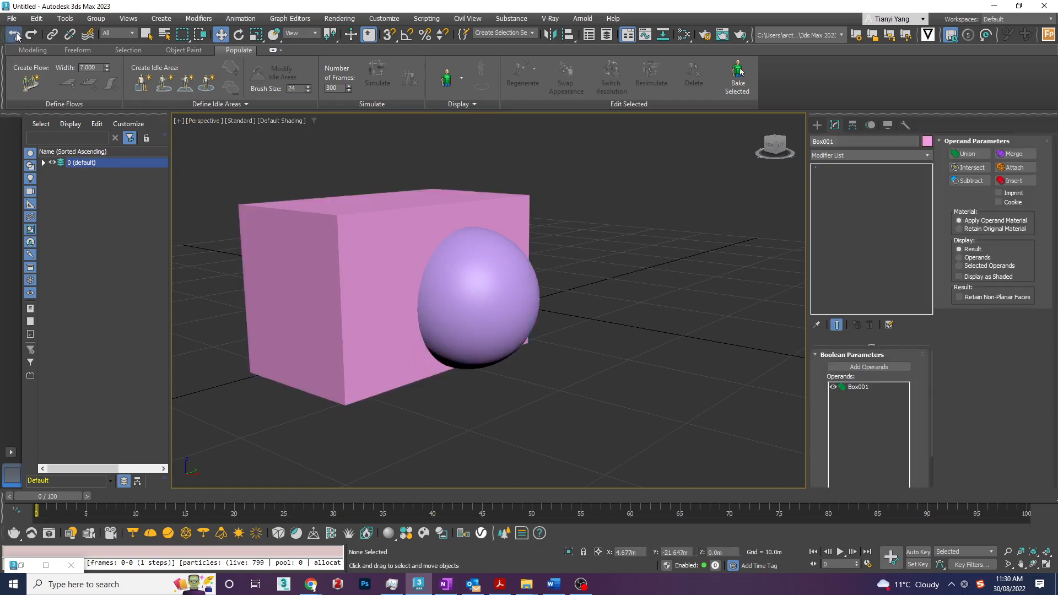
left_click(15, 37)
left_click(364, 208)
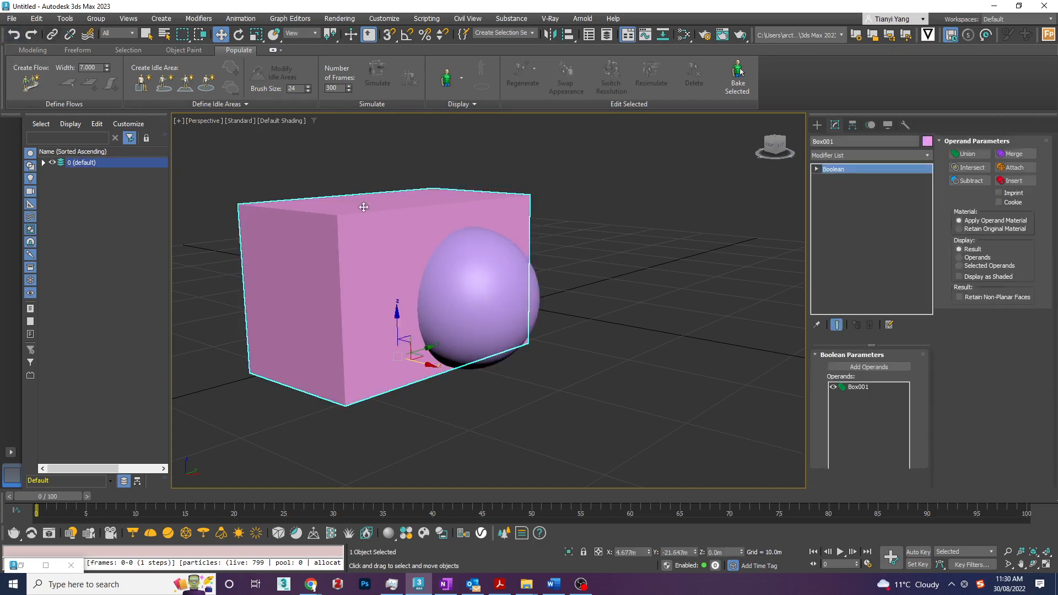
left_click(15, 35)
left_click(15, 35)
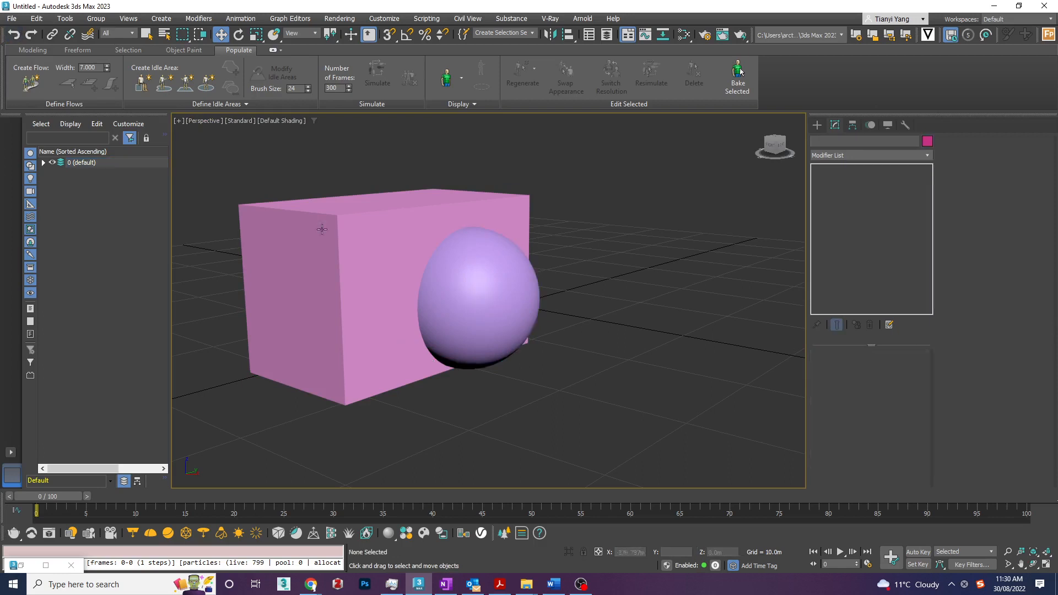
key("ctrl+z")
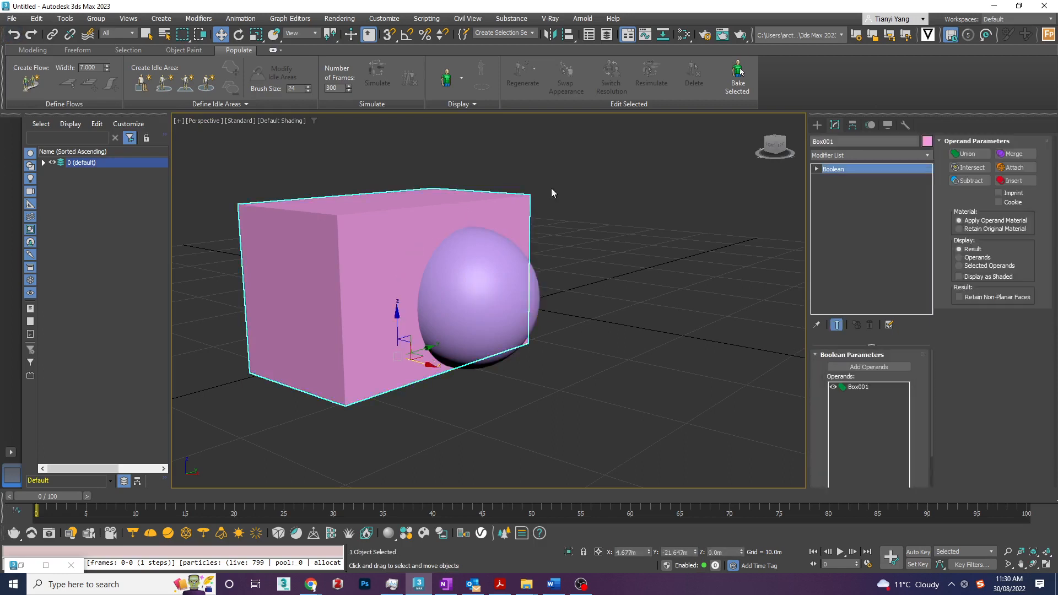
left_click(17, 36)
left_click(20, 38)
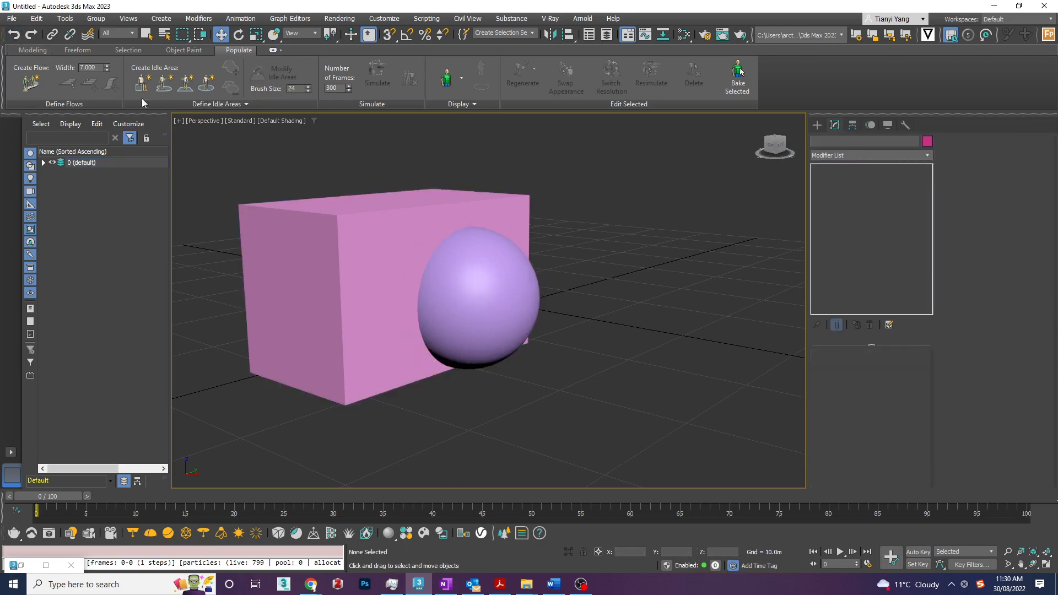
left_click(318, 226)
left_click(475, 269)
left_click(498, 282)
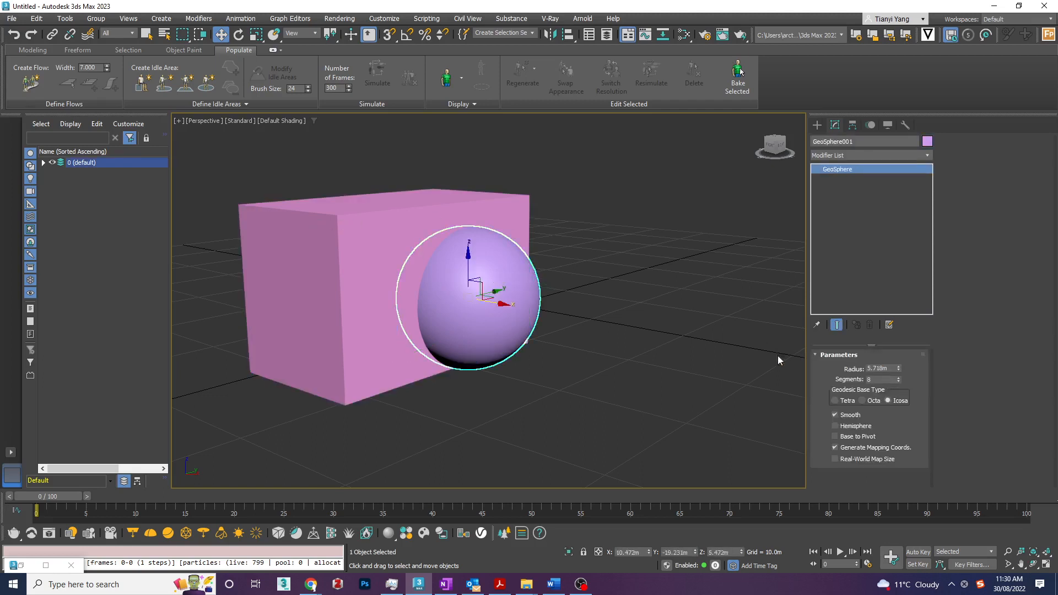
Step: Apply a tyBoolean modifier to the box
left_click(355, 264)
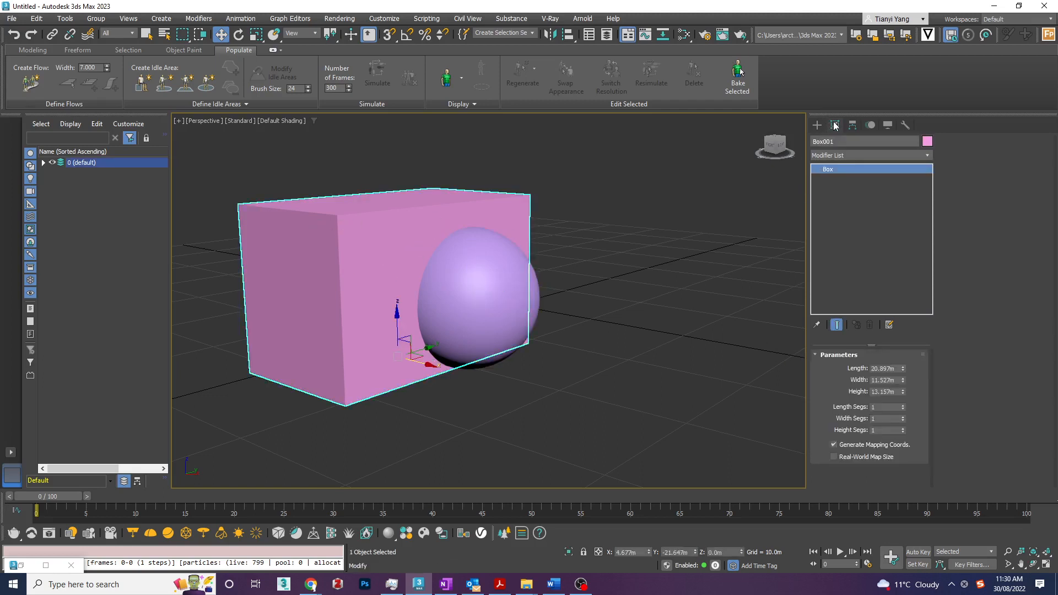
left_click(856, 156)
type("tyBend")
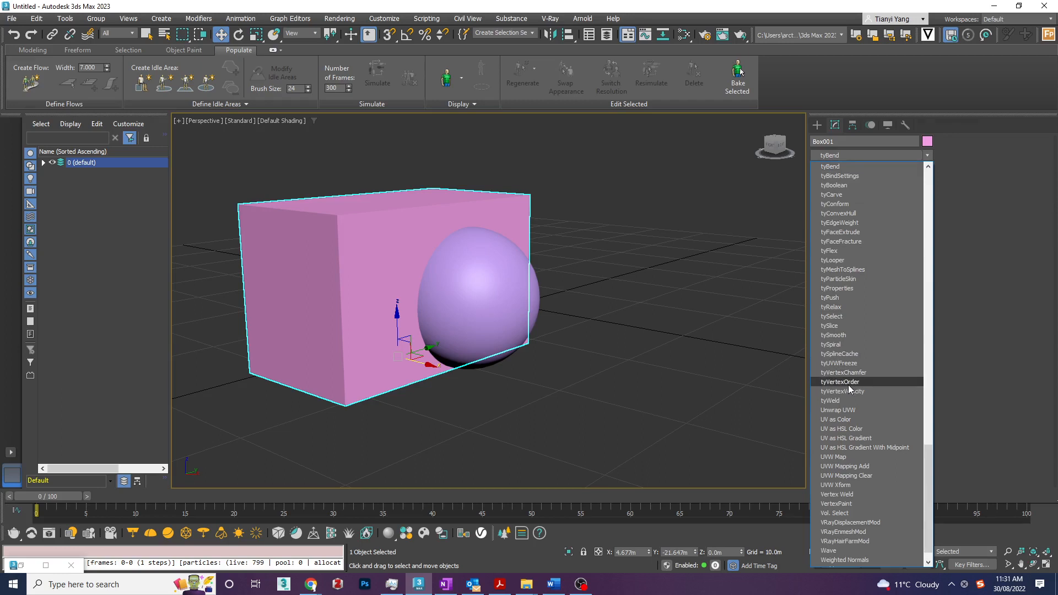
left_click(837, 186)
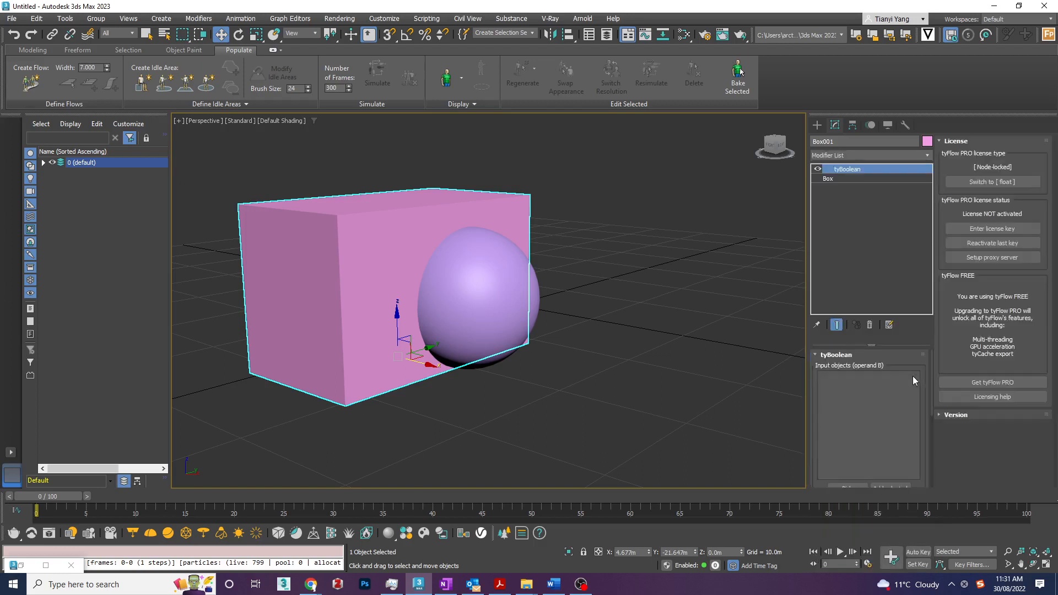
Step: Add the geosphere as the operand B input object of the box's tyBoolean modifier
left_click_drag(902, 345, 902, 304)
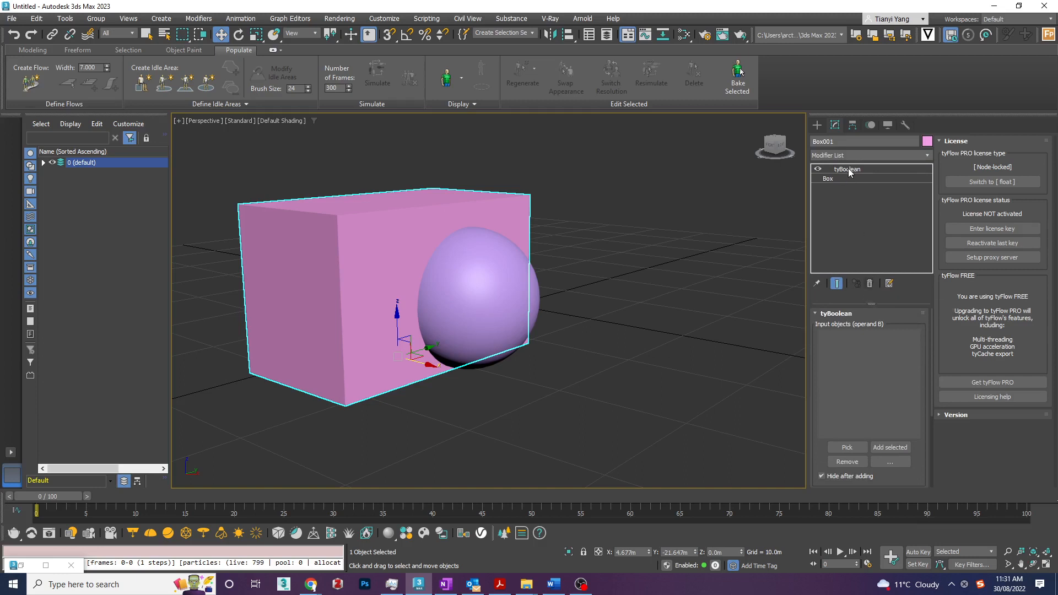
left_click(827, 171)
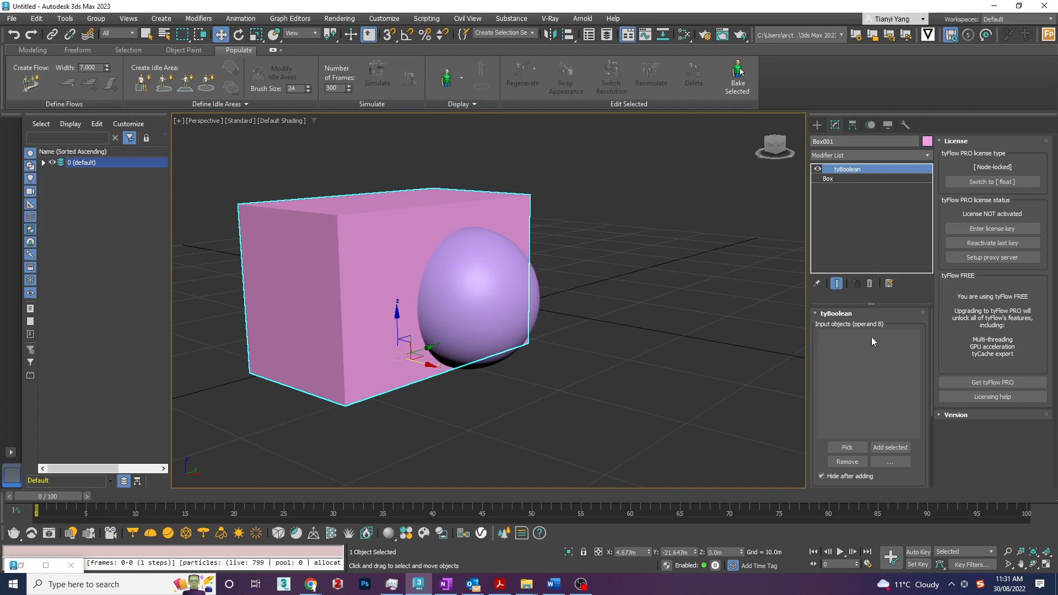
left_click(847, 447)
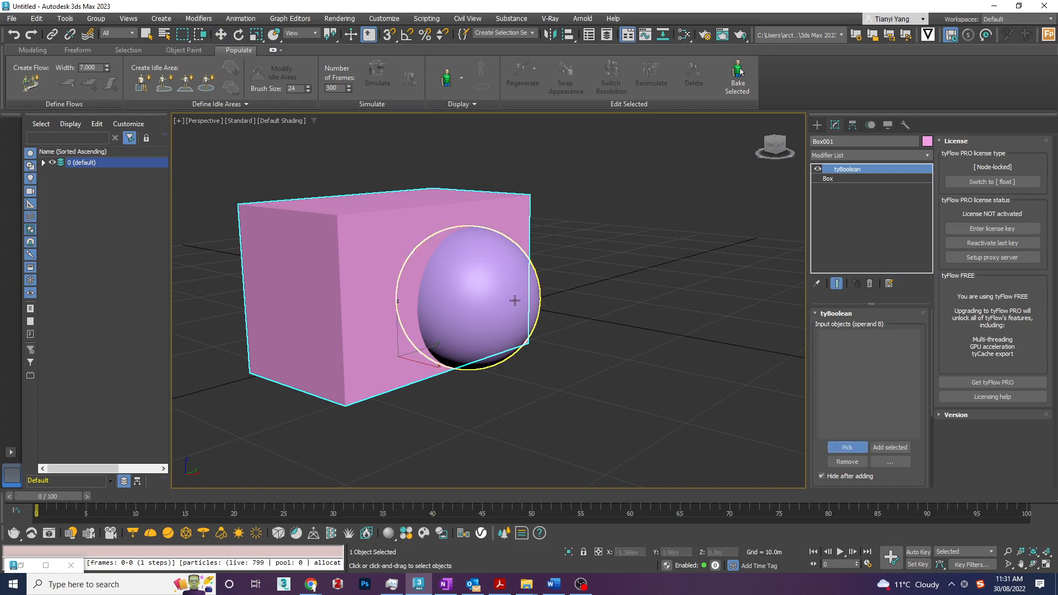
left_click(512, 299)
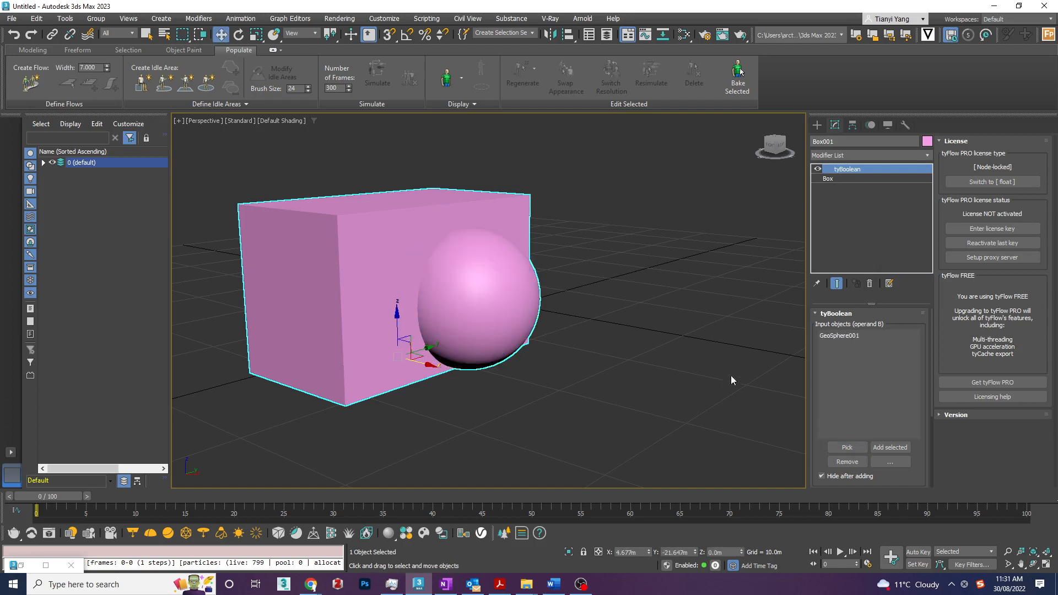
left_click(857, 336)
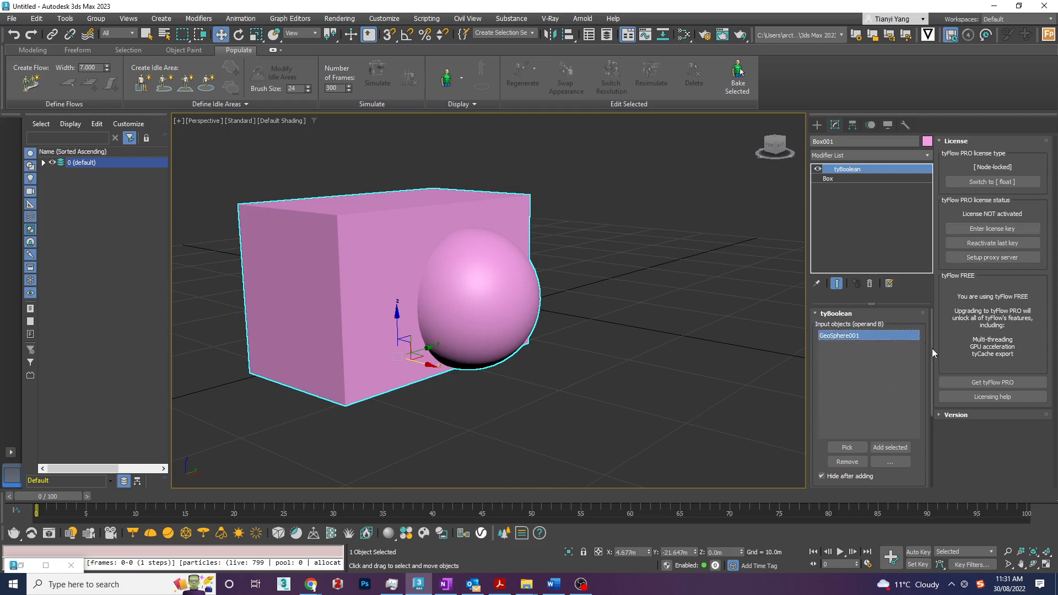
Step: Make room for the tyBoolean parameters and set the modifier's operation to Intersection
left_click_drag(931, 348, 947, 407)
left_click_drag(893, 303, 895, 272)
left_click_drag(807, 278, 677, 282)
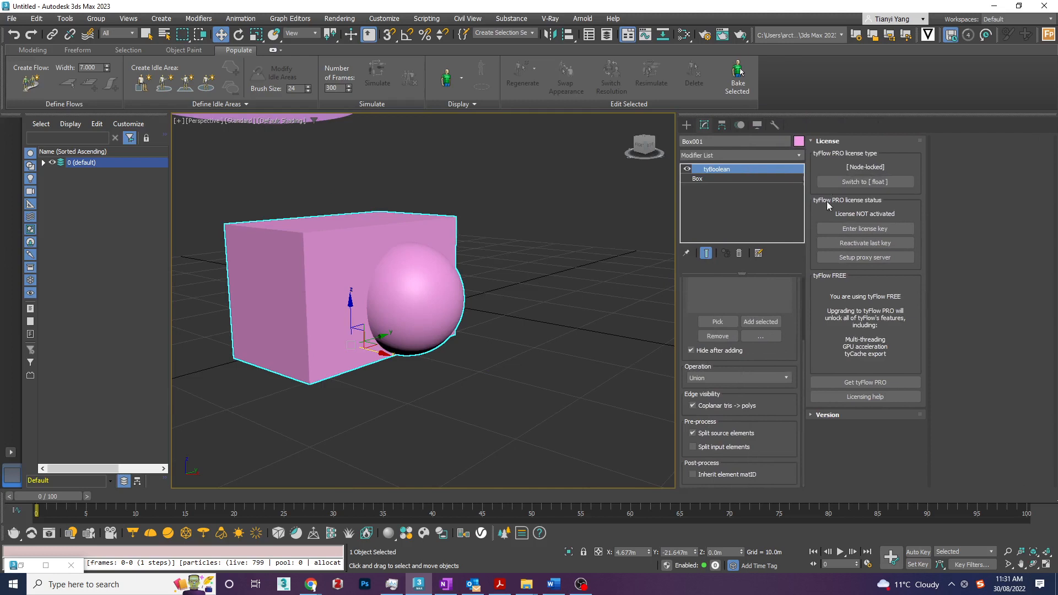
left_click(734, 379)
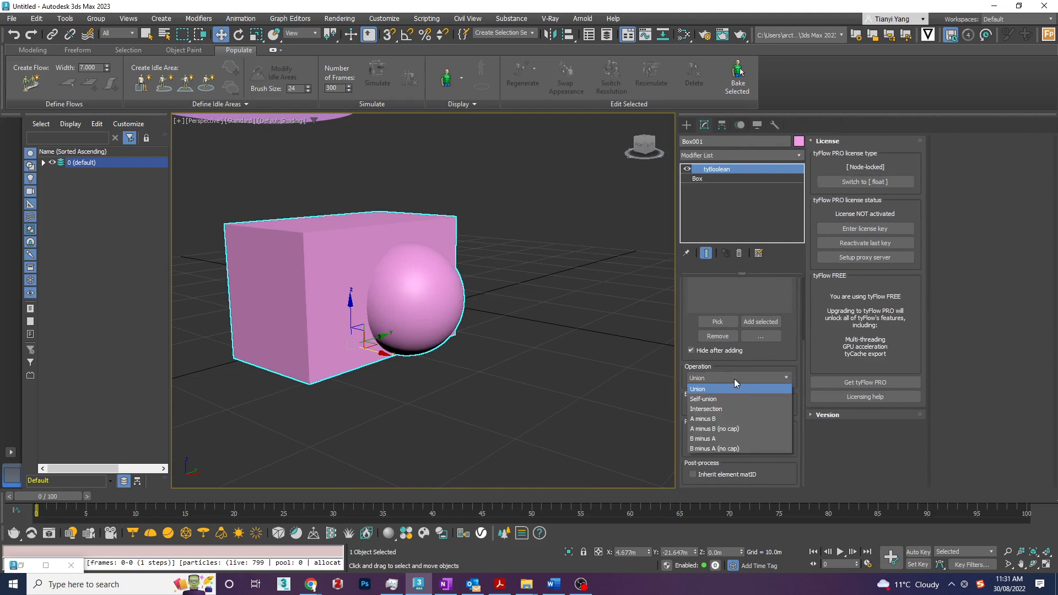
left_click(716, 409)
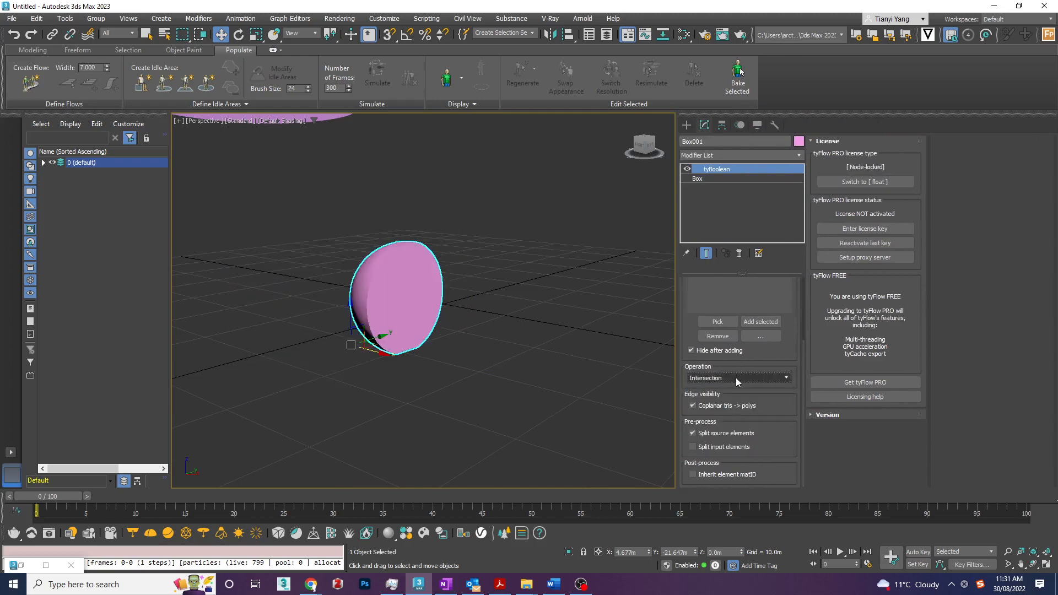
Step: Switch the box's tyBoolean operation through A minus B, B minus A, A minus B (no cap) and Union
left_click(735, 378)
left_click(719, 420)
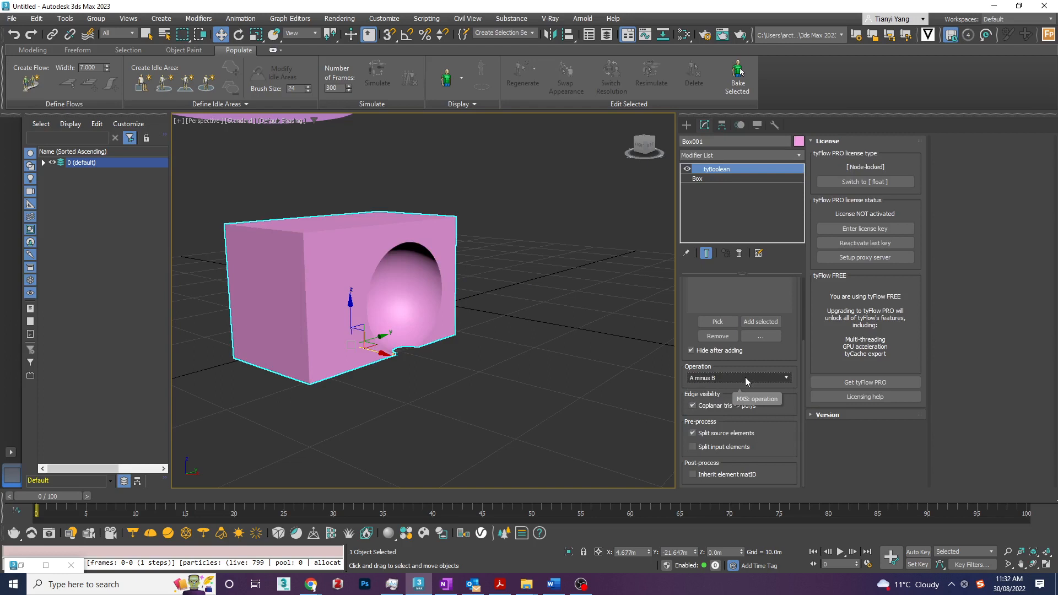
left_click(745, 377)
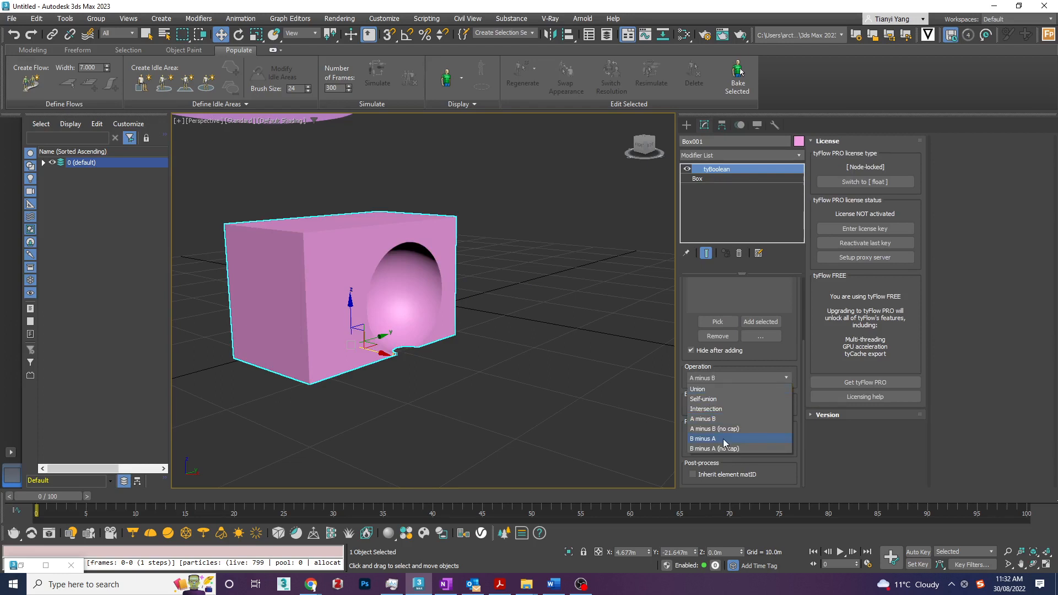
left_click(723, 438)
left_click(739, 377)
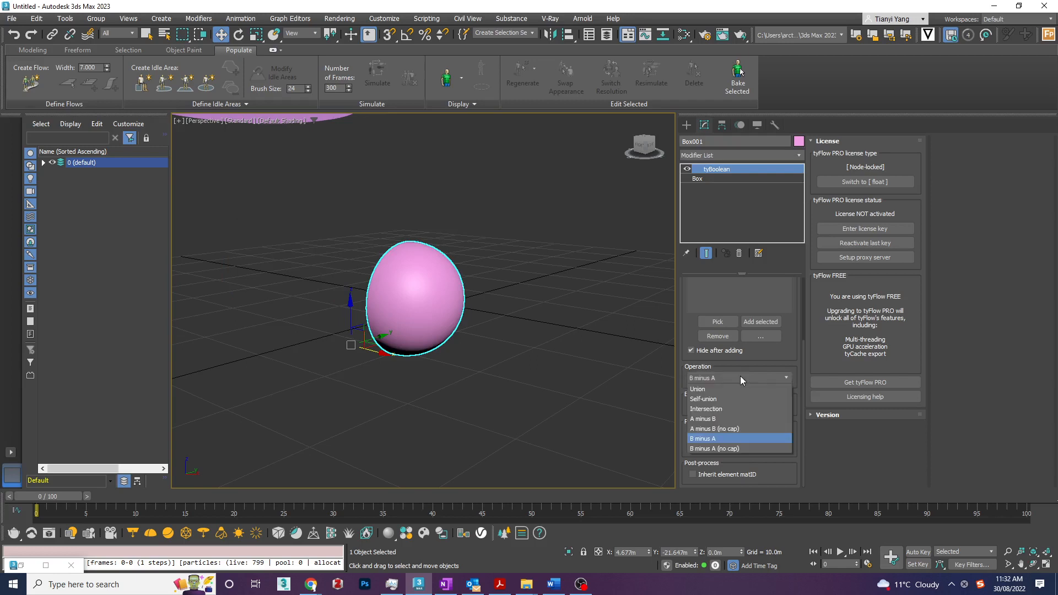
left_click(739, 429)
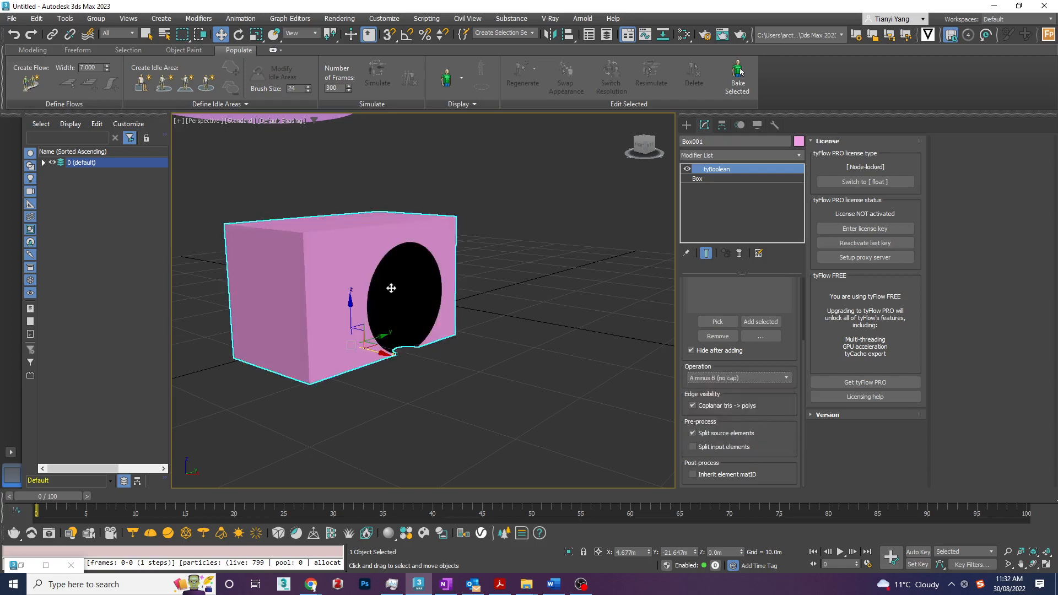
left_click(760, 378)
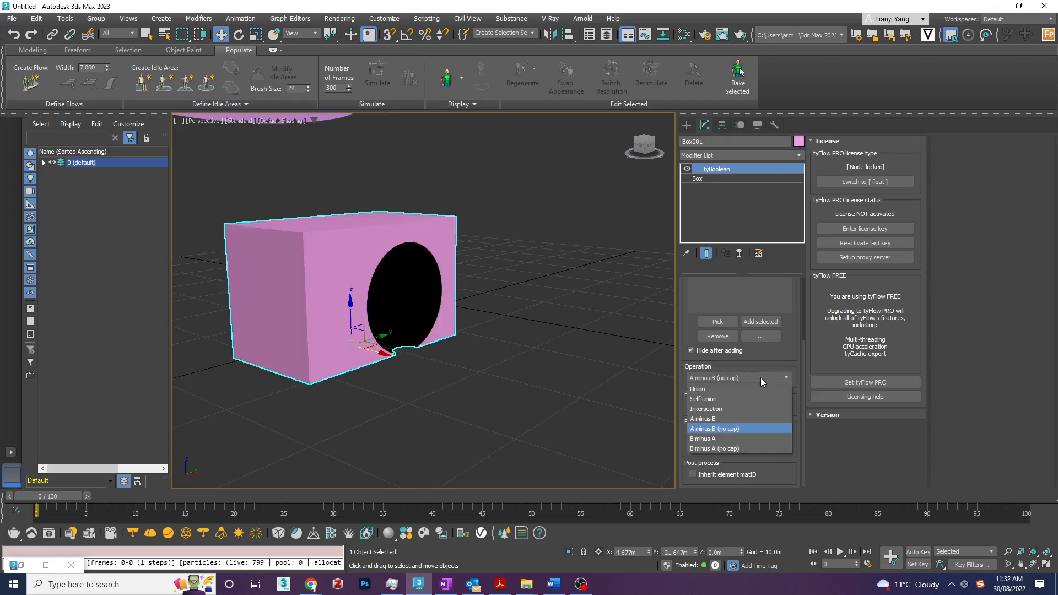
left_click(743, 385)
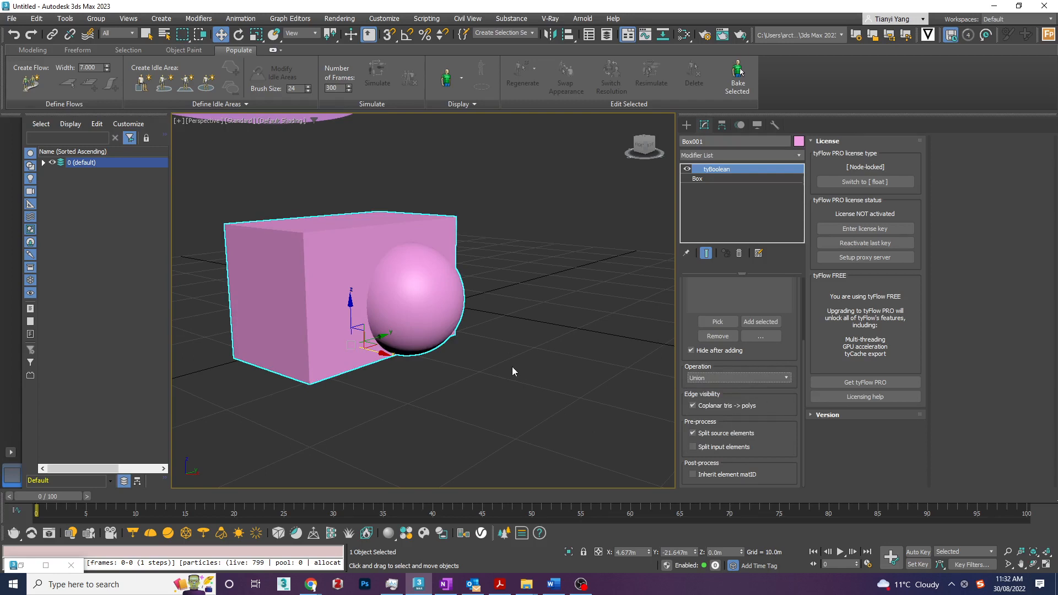
Step: Remove the tyBoolean modifier from the box
left_click(740, 253)
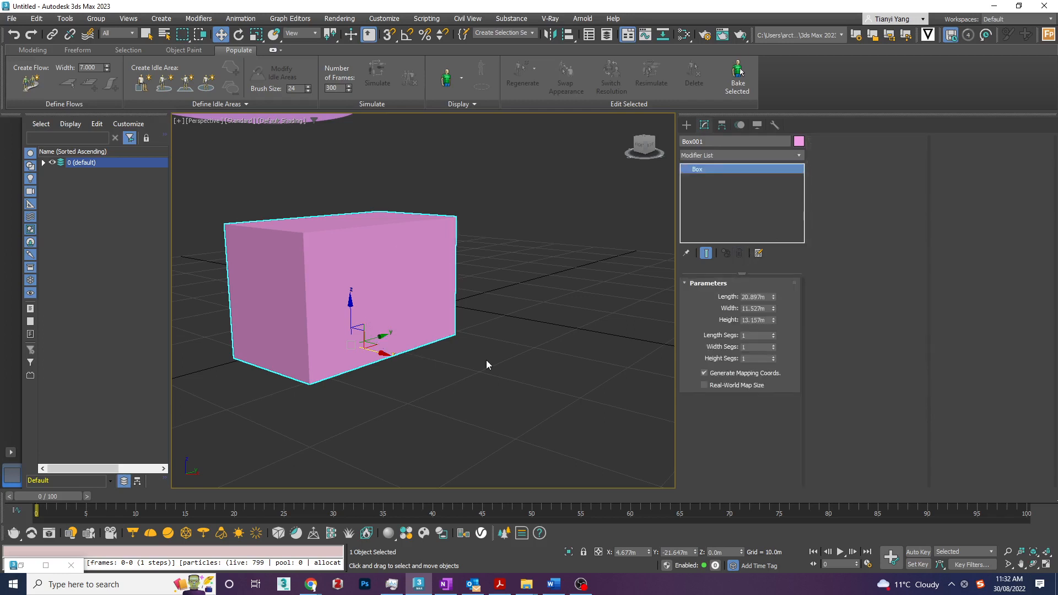
scroll(486, 359, "down", 3)
scroll(445, 279, "up", 3)
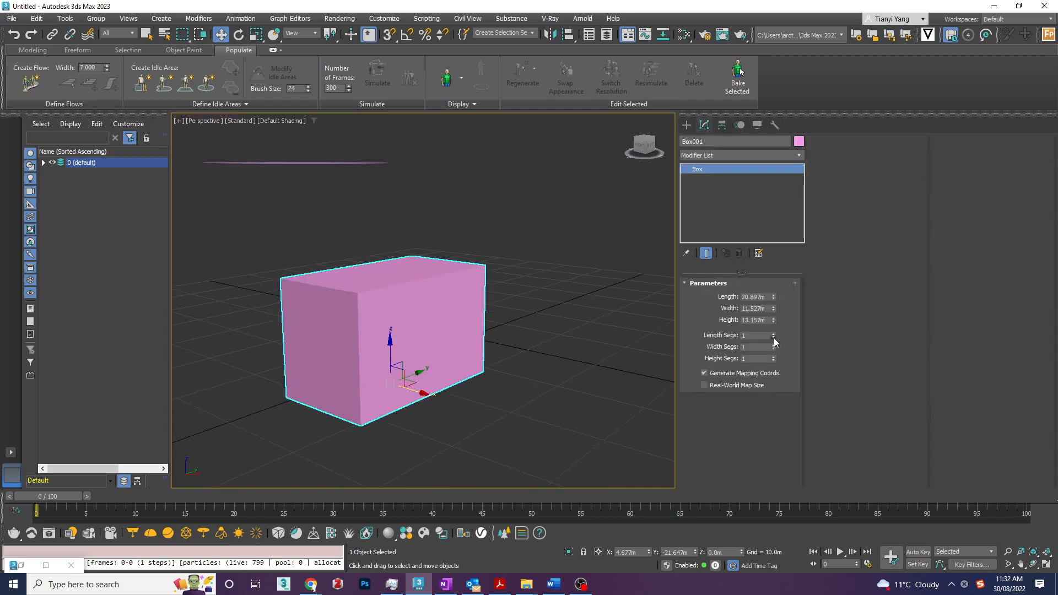
Step: Set the box's length, width and height segments to 43, 28 and 22, and display edged faces
double_click(763, 358)
type("11")
key("Return")
key("F4")
double_click(755, 358)
type("22")
key("Return")
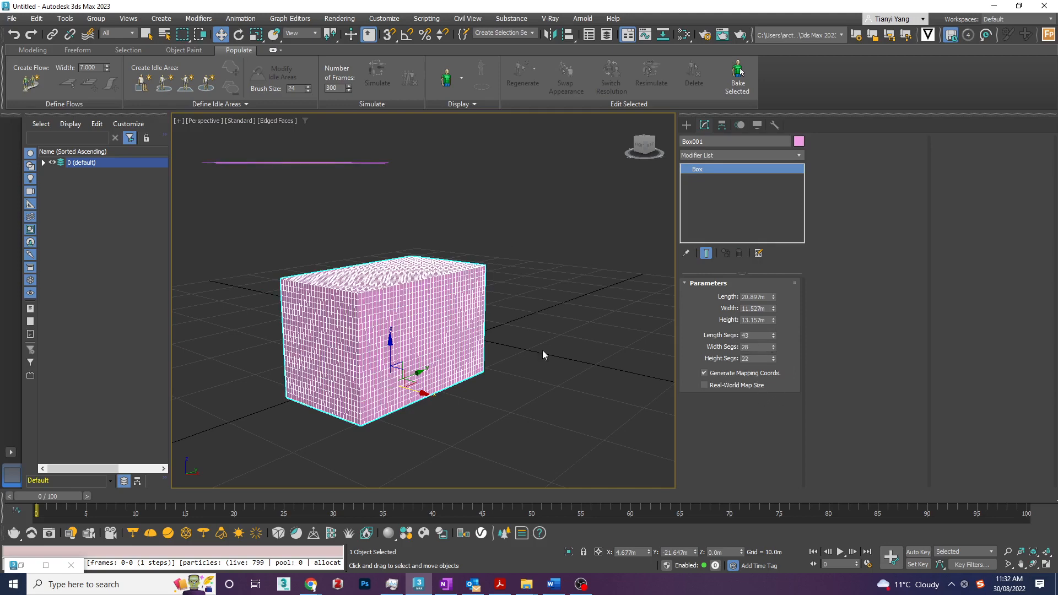
Step: Apply a tySelect modifier to the segmented box
left_click(715, 156)
type("ty")
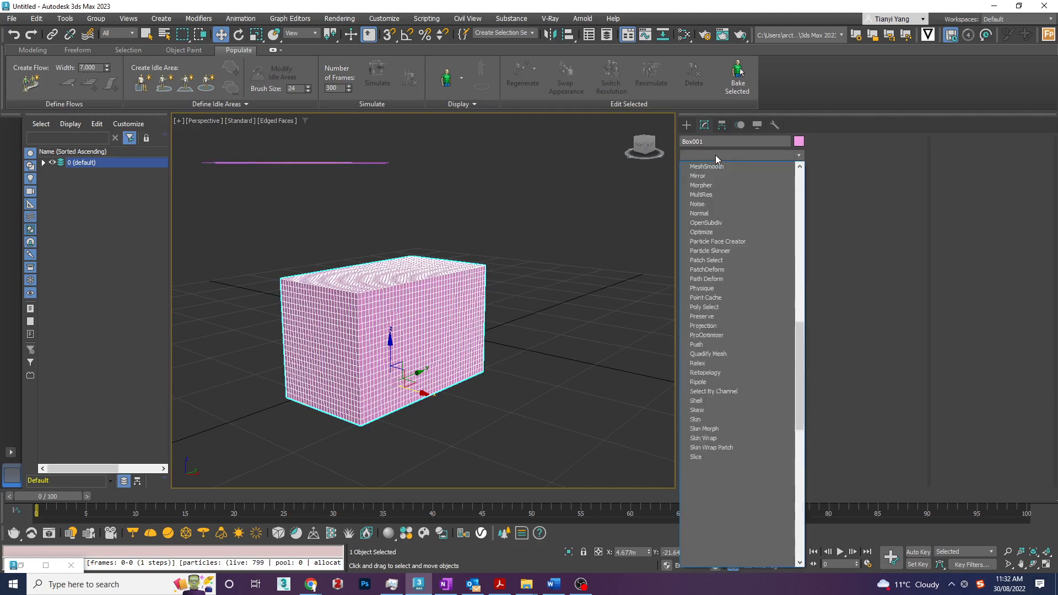
type("s")
key("Return")
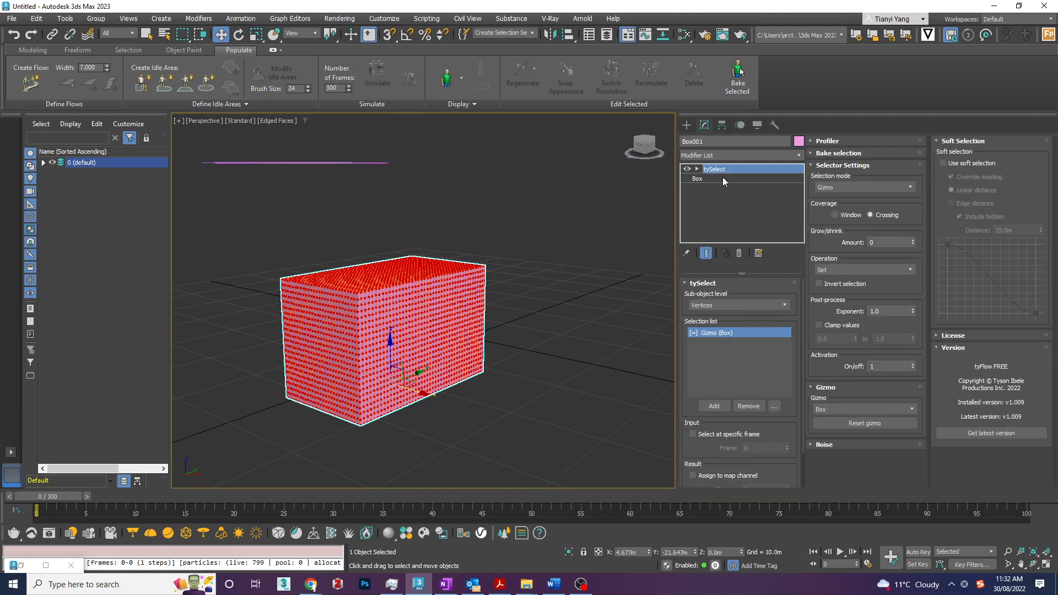
Step: Try the tySelect sub-object levels Triangles, Polygons and Edges, and return the level to Vertices
left_click(738, 306)
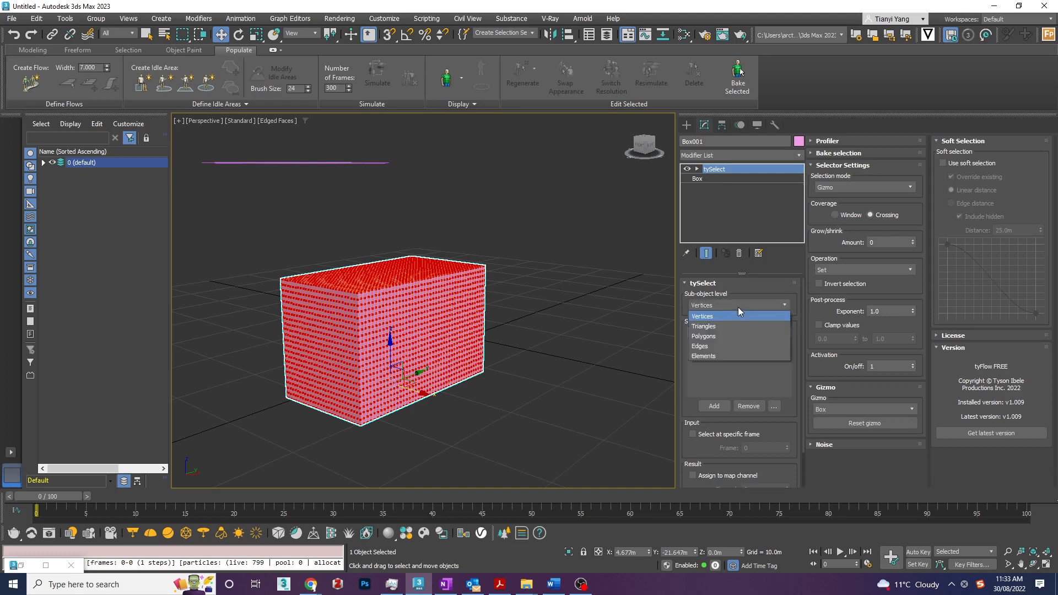
left_click(730, 325)
left_click(737, 305)
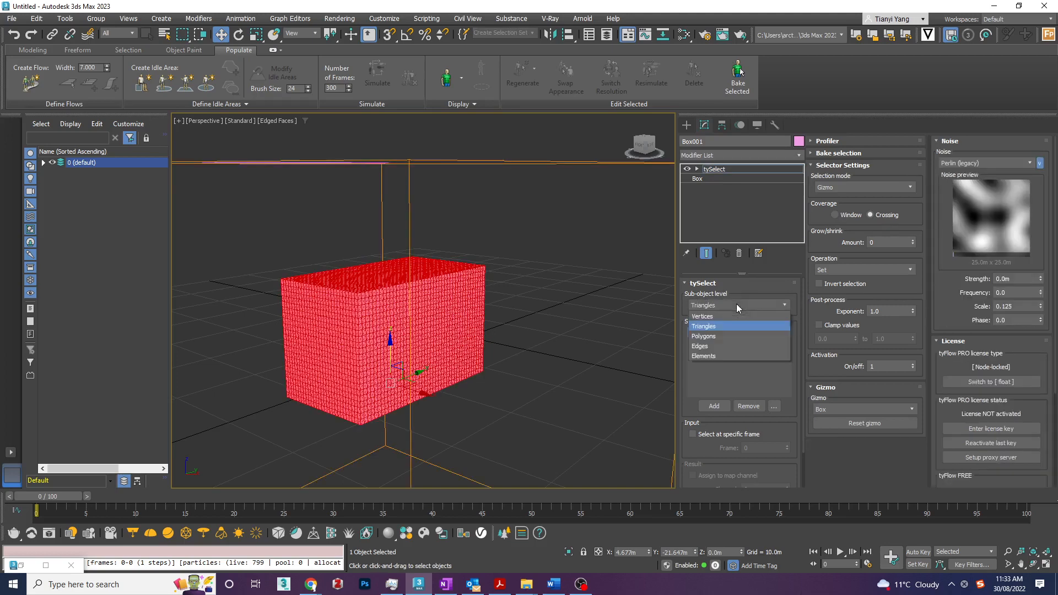
left_click(724, 334)
left_click(729, 302)
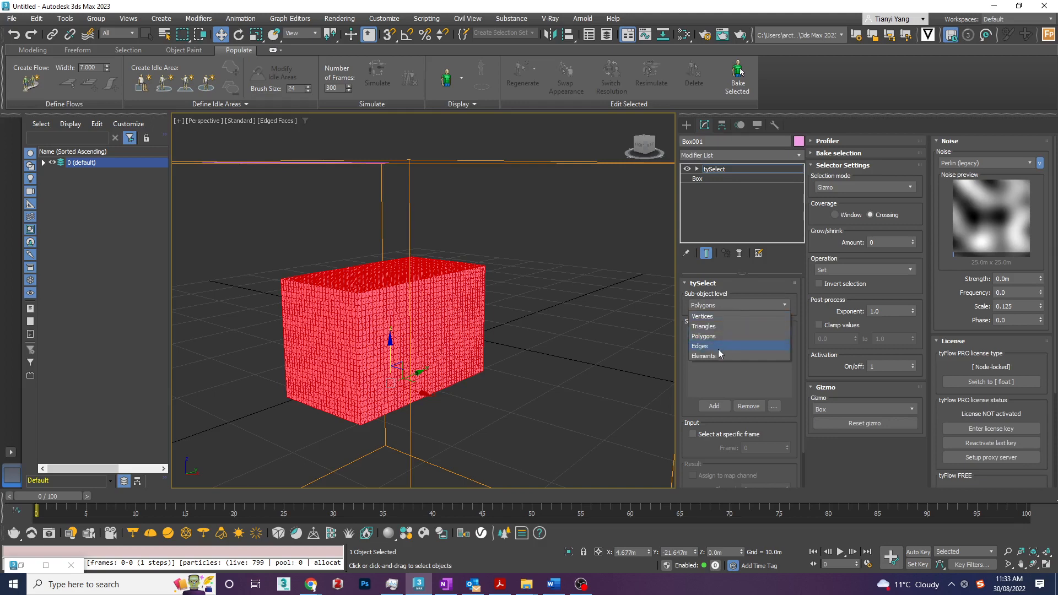
left_click(717, 345)
left_click(731, 304)
left_click(713, 347)
left_click(719, 303)
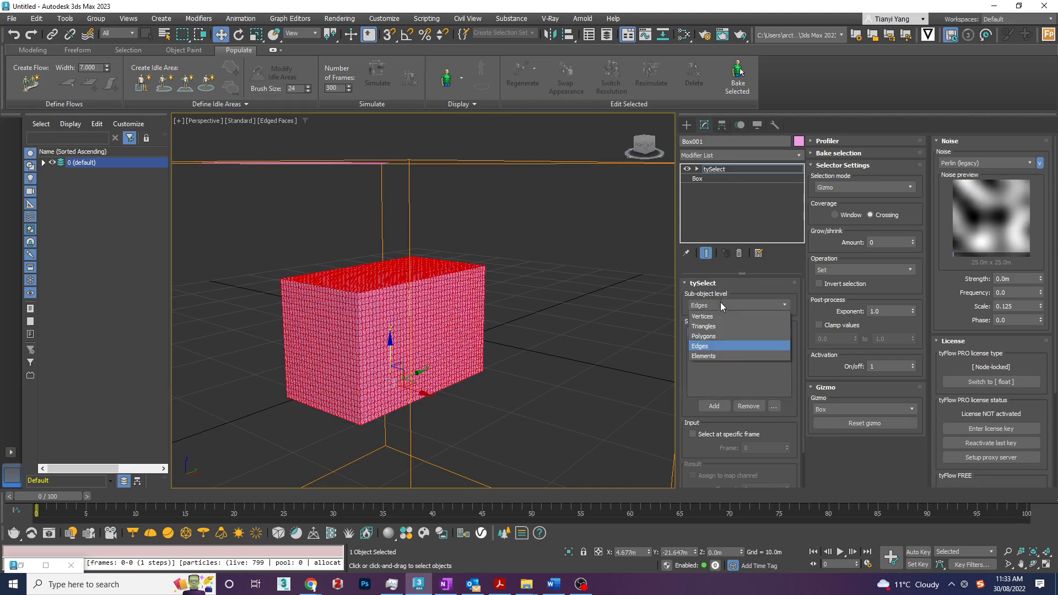
left_click(715, 315)
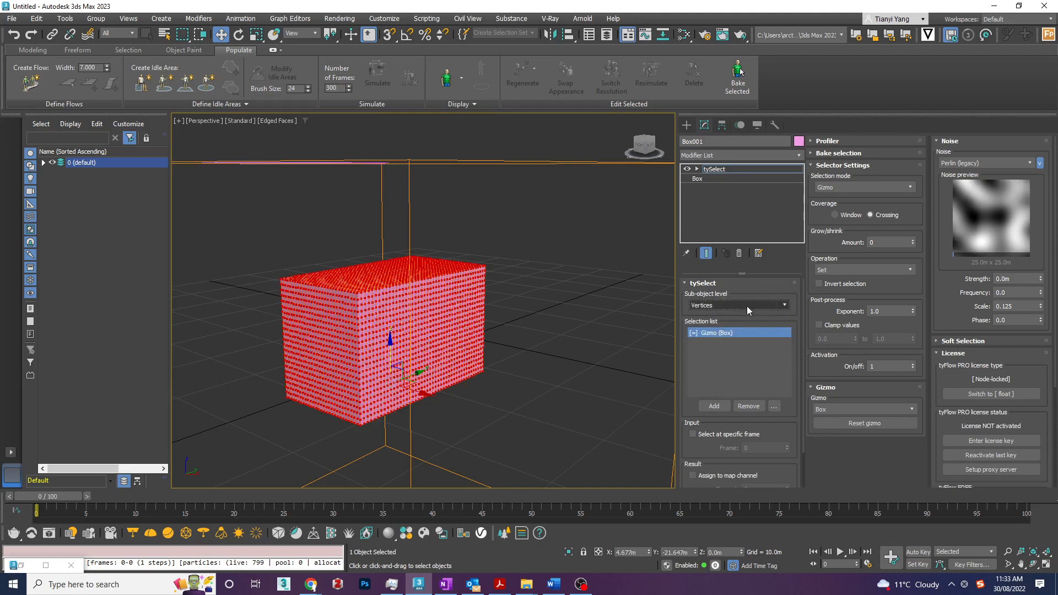
left_click(725, 306)
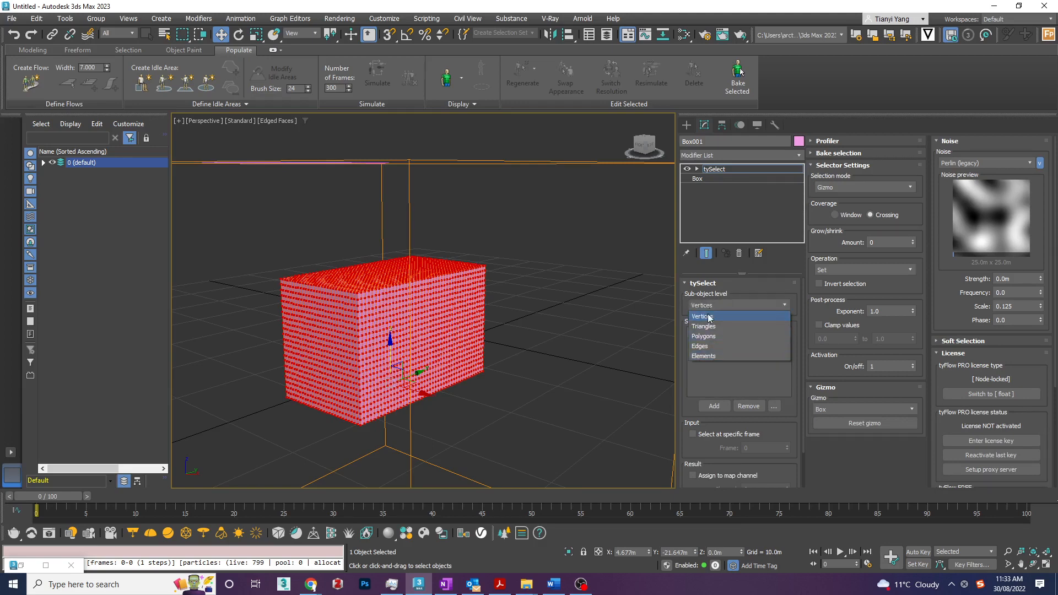
left_click(710, 317)
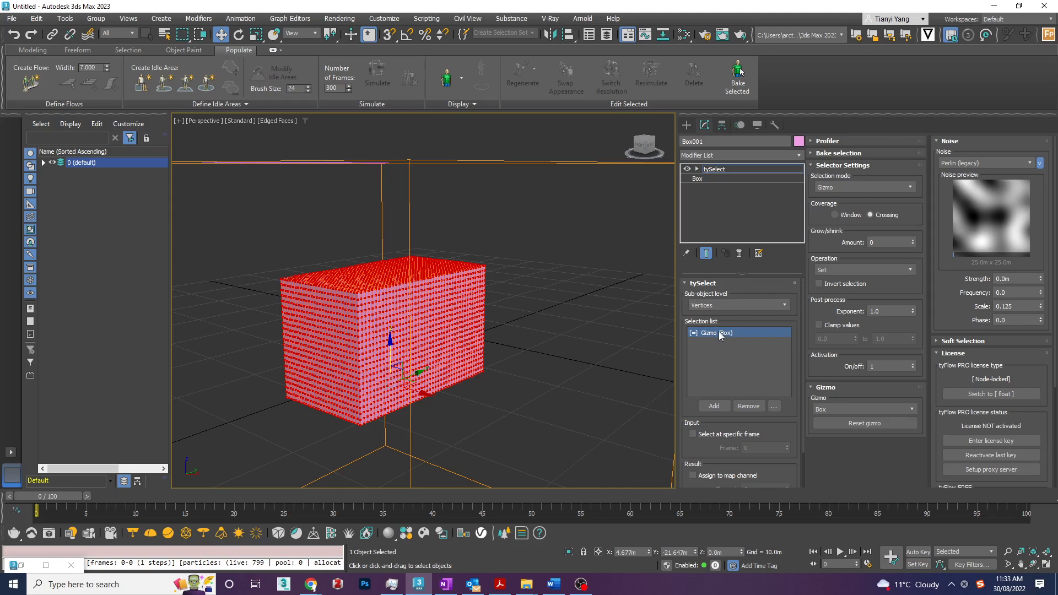
Step: Try the tySelect selection modes Gizmo, Material ID, Curvature, Face angles and Open edges
left_click(852, 188)
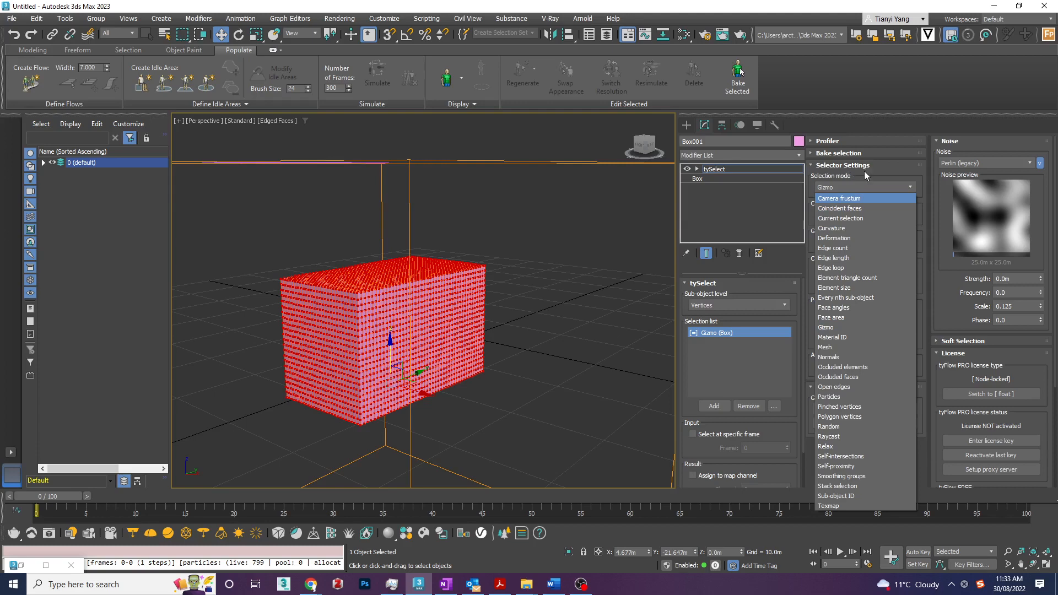
left_click(830, 329)
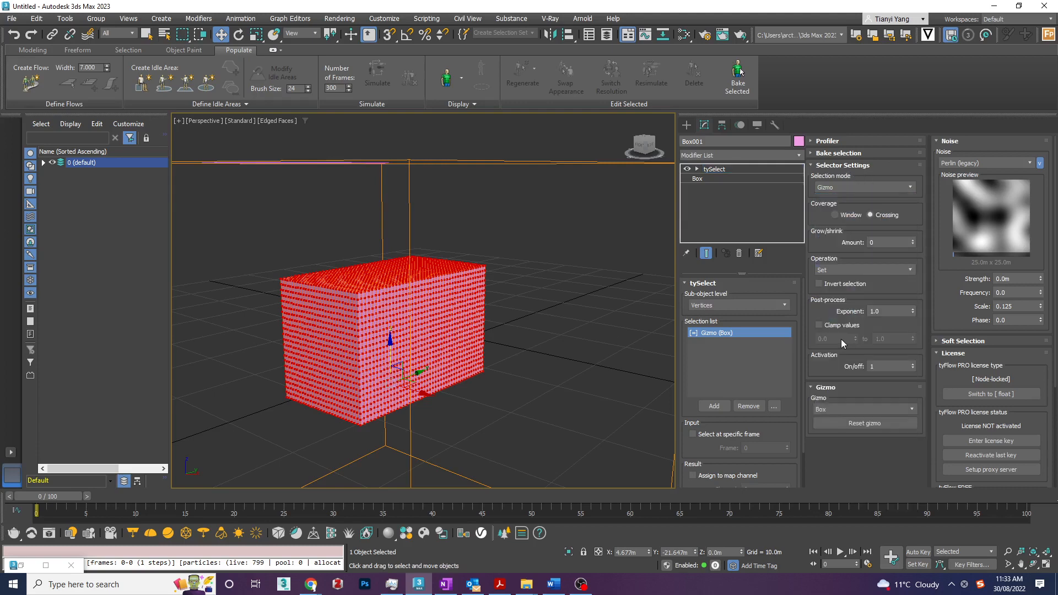
left_click(860, 186)
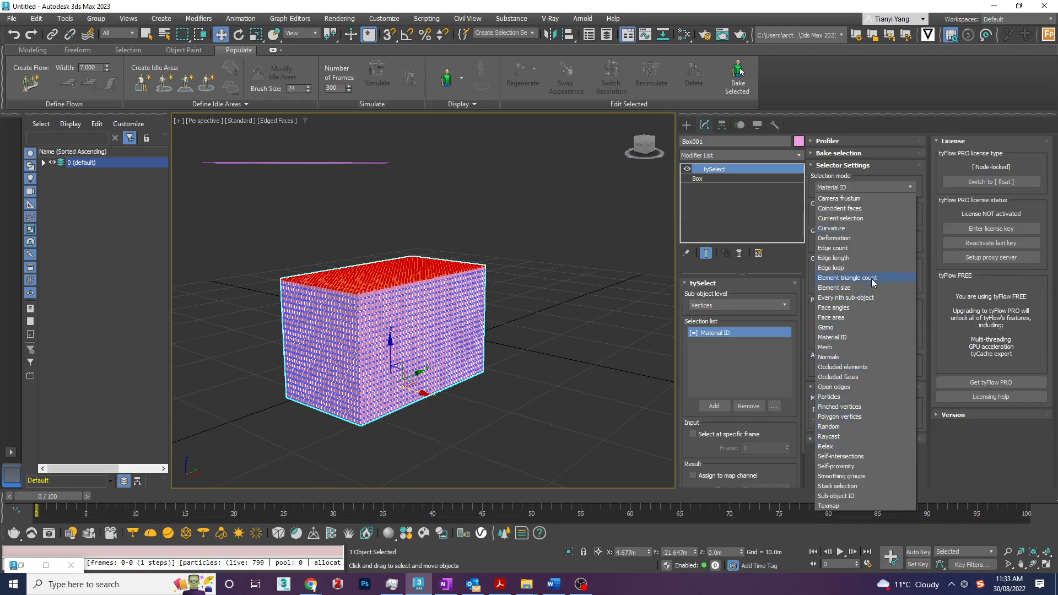
left_click(855, 225)
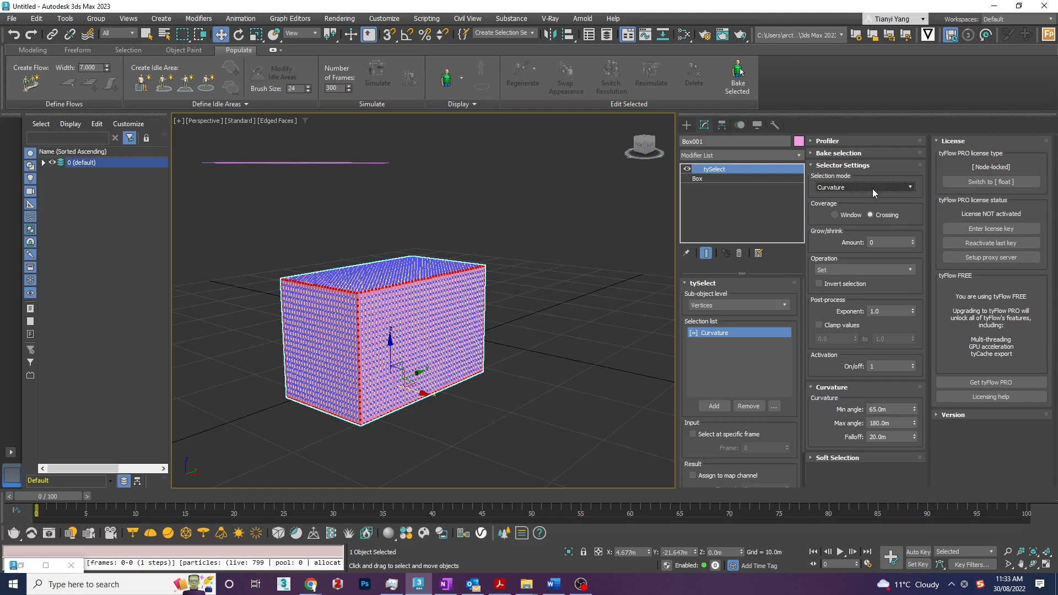
left_click(872, 188)
left_click(858, 308)
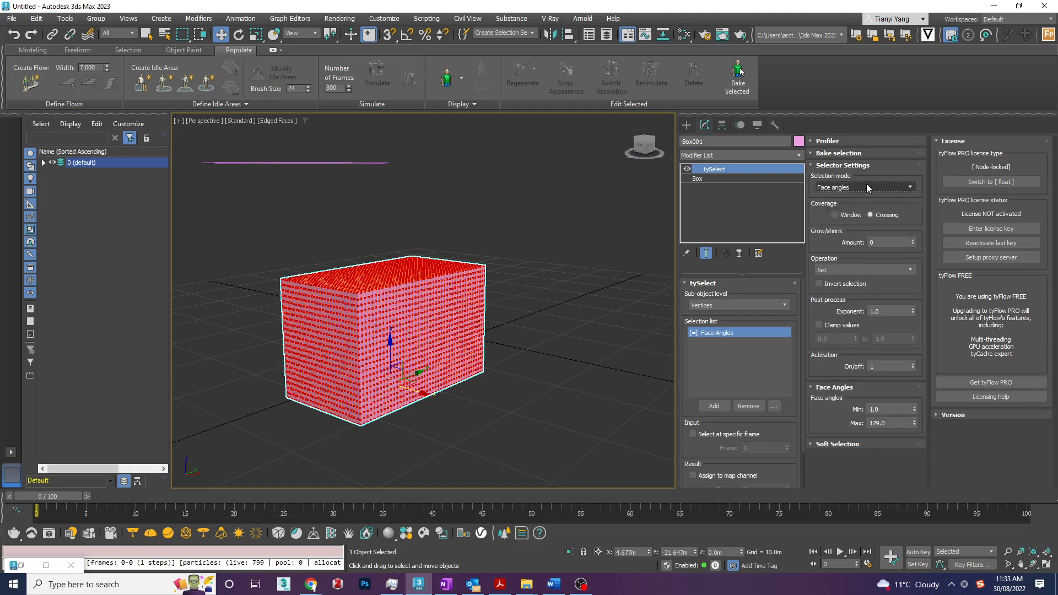
left_click(866, 186)
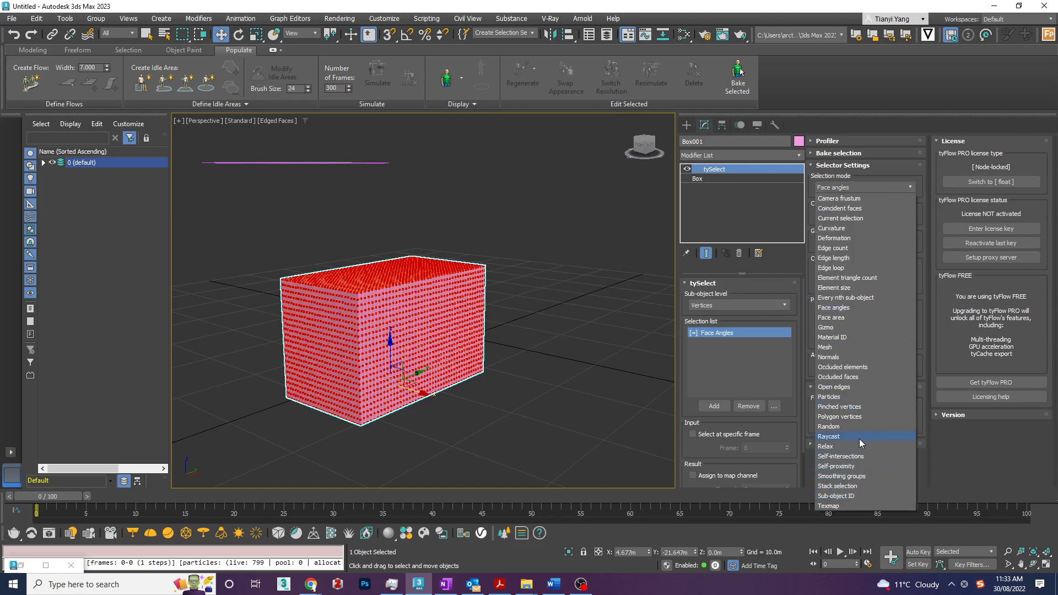
left_click(862, 385)
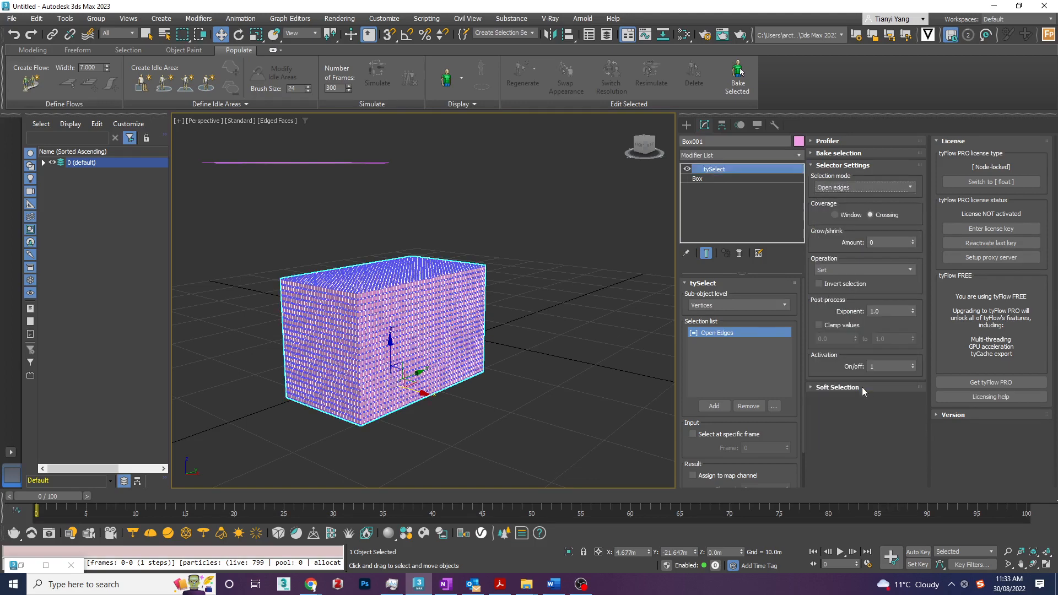
Step: Set the tySelect sub-object level to Edges, and switch the selection mode to Texmap and back to Gizmo
left_click(769, 306)
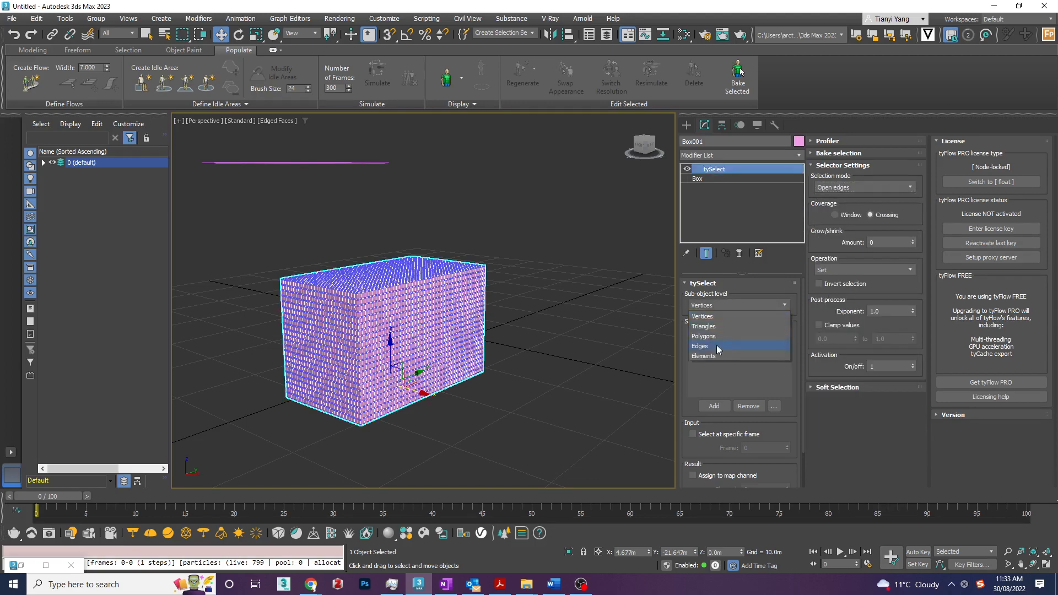
left_click(717, 347)
left_click(854, 187)
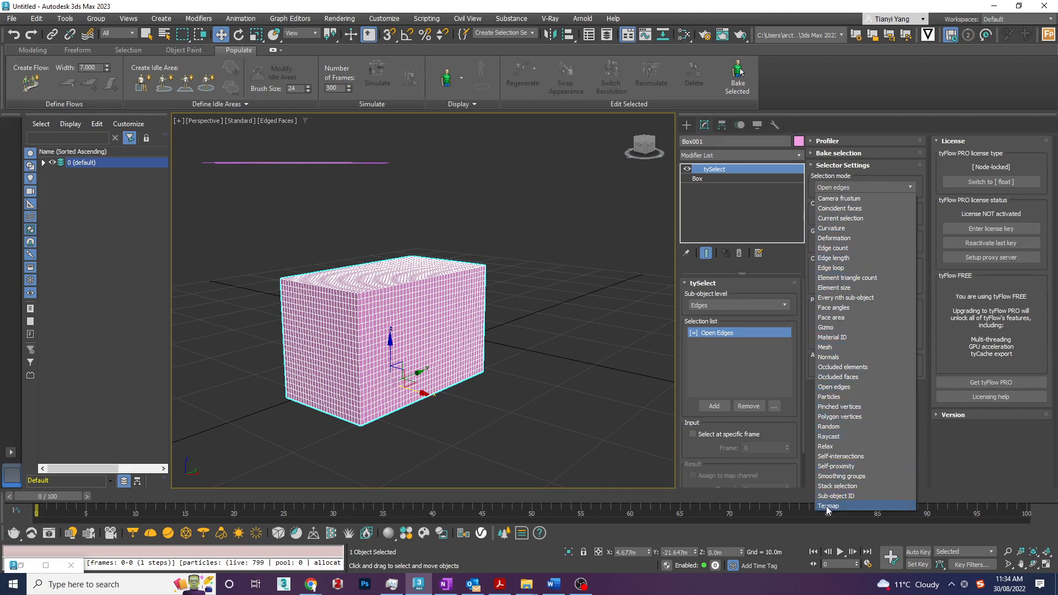
key("Escape")
left_click(859, 189)
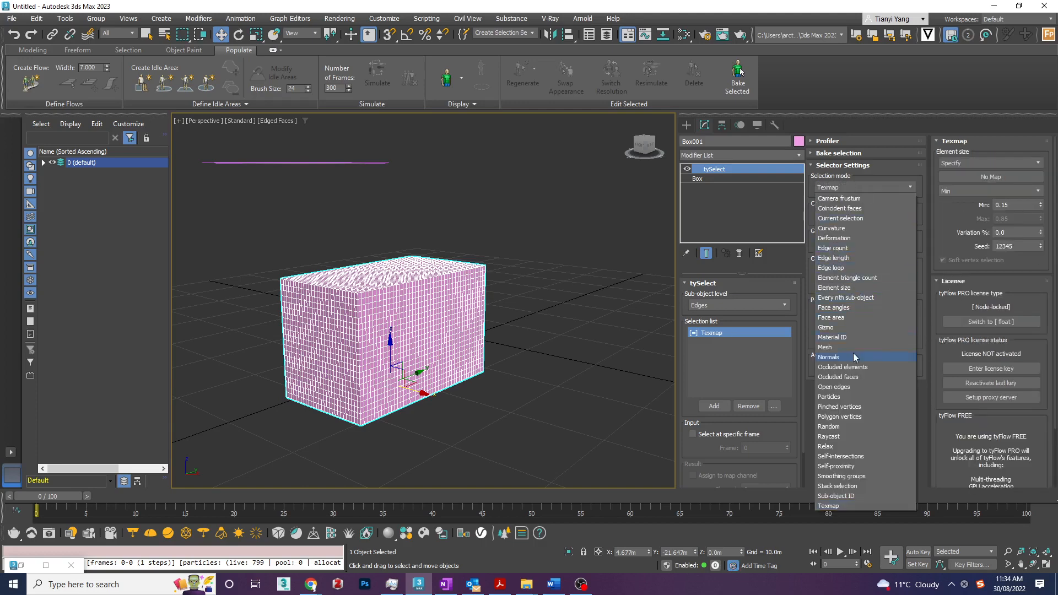
left_click(833, 329)
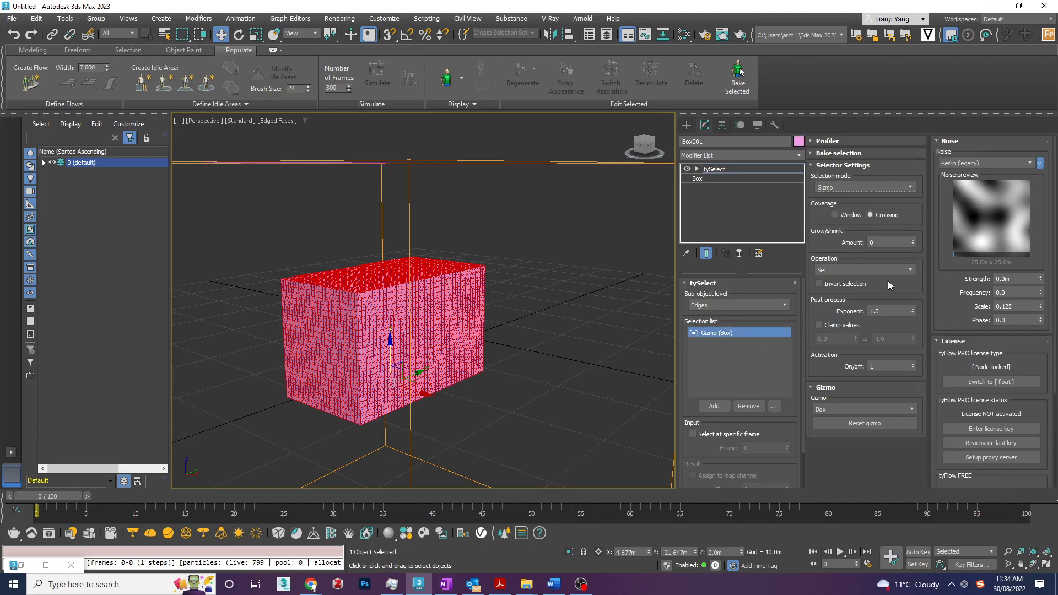
Step: Try the Sphere and Plane gizmo shapes for the selector, and return the gizmo to Box
left_click(868, 409)
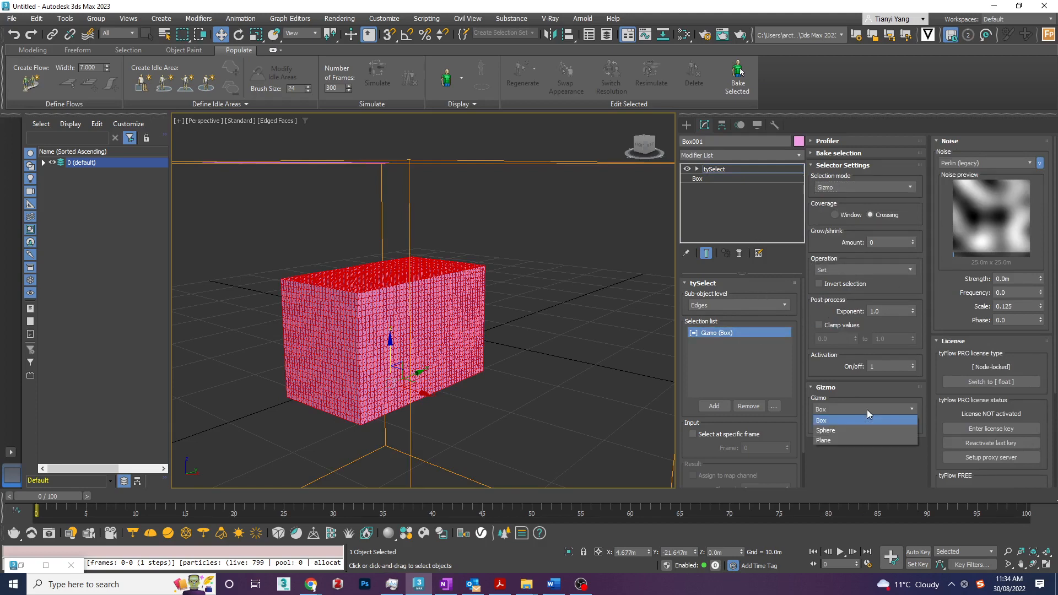
left_click(842, 431)
left_click(850, 410)
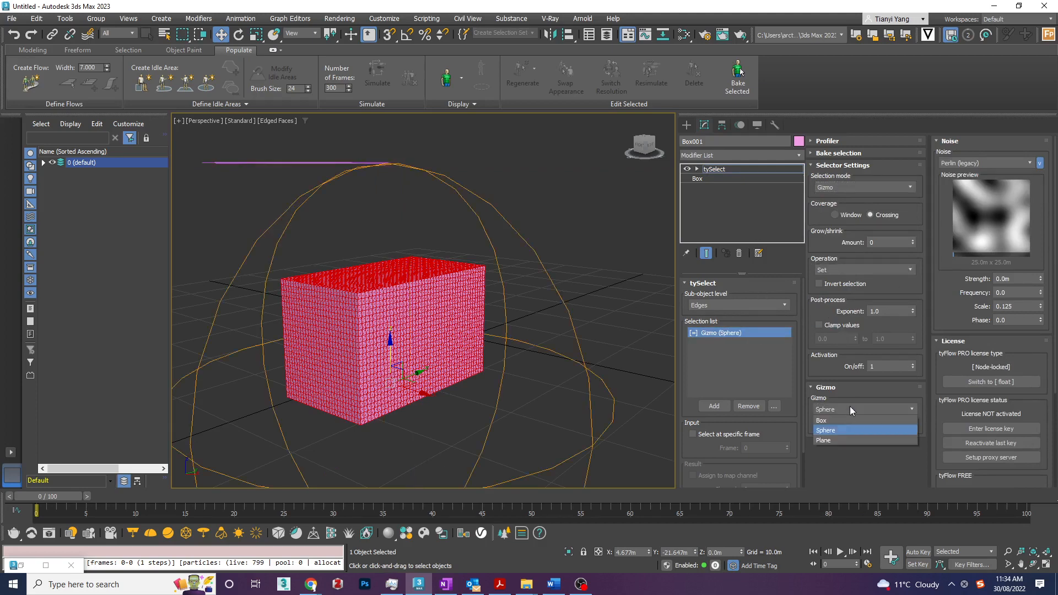
left_click(835, 441)
left_click(838, 411)
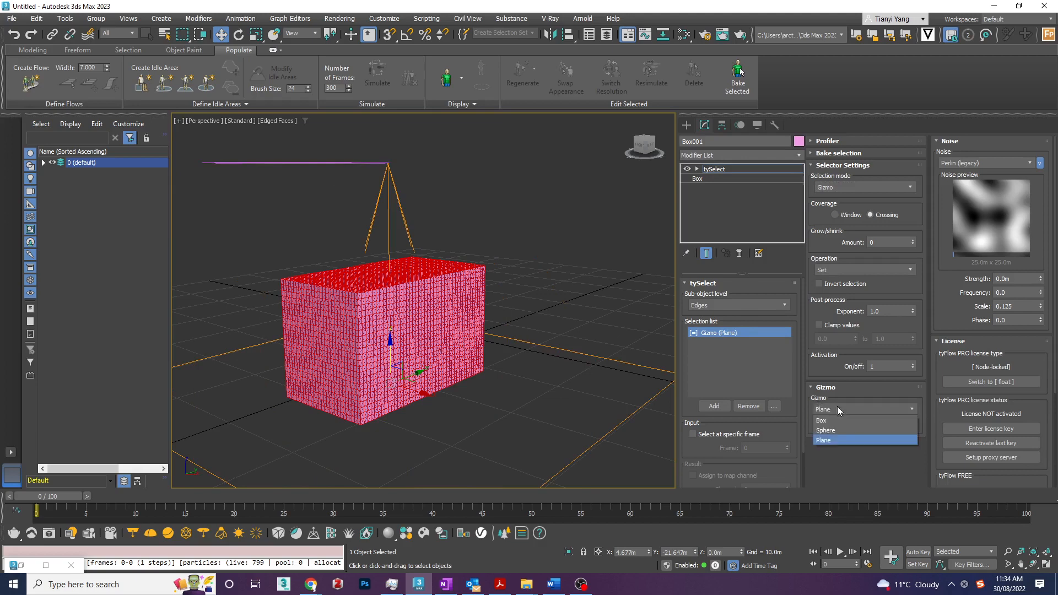
left_click(831, 419)
Step: Lower the tySelect box gizmo to select about the lower half of the box, and set the sub-object level to Vertices
left_click(698, 169)
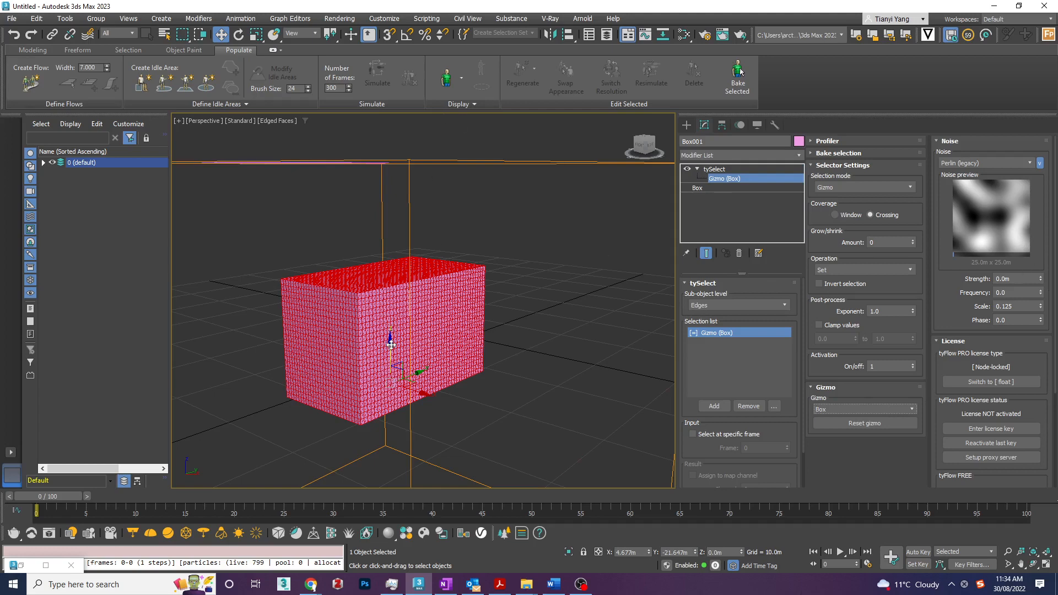
left_click_drag(391, 345, 404, 498)
left_click(762, 307)
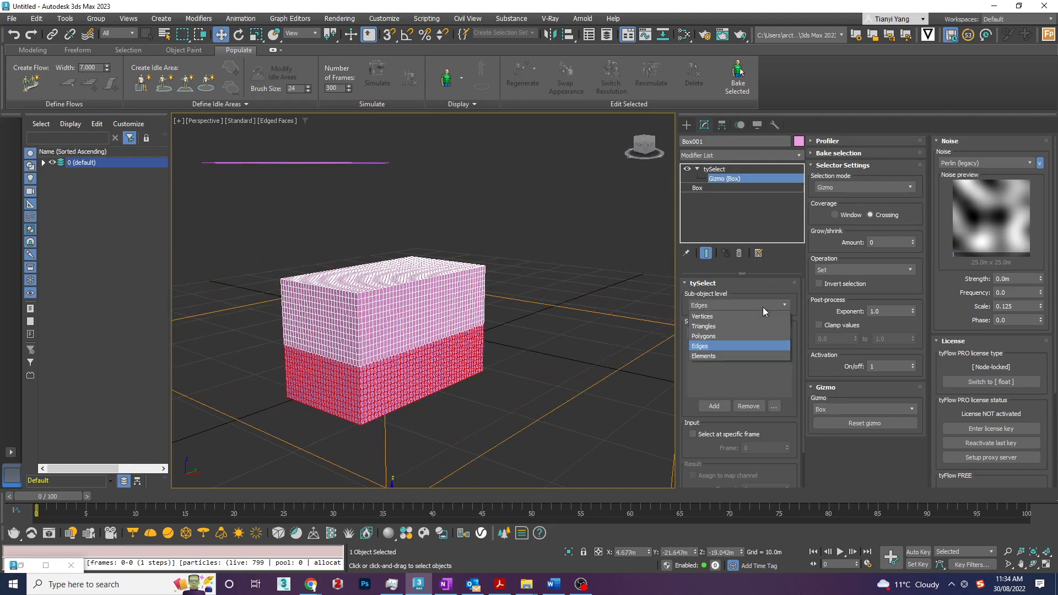
left_click(763, 306)
left_click(762, 305)
left_click(733, 315)
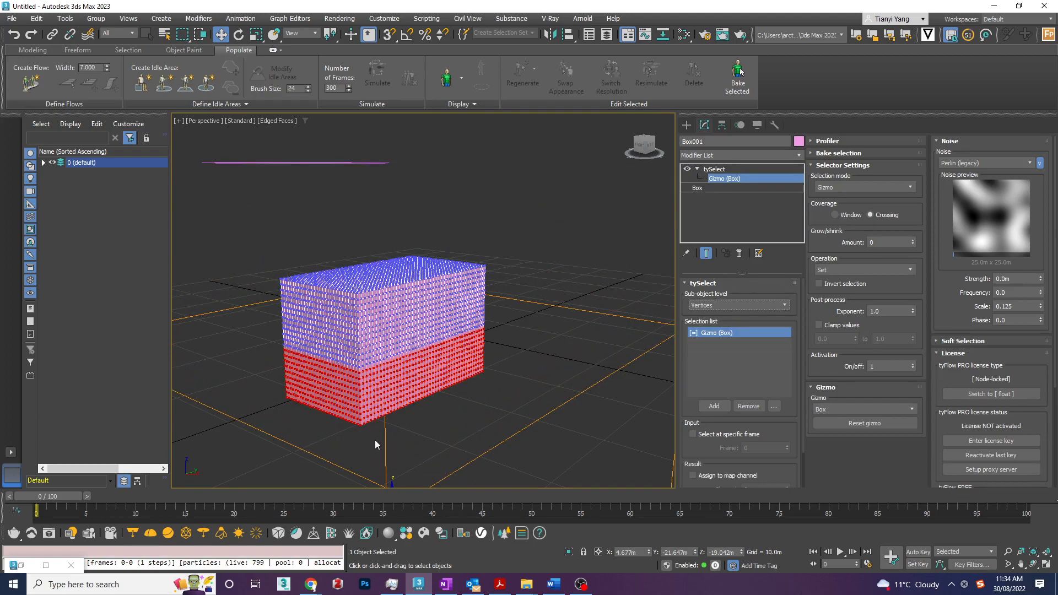
Step: Raise the tySelect box gizmo slightly to a Z position of about -18.4 m
scroll(485, 282, "down", 5)
scroll(456, 217, "up", 2)
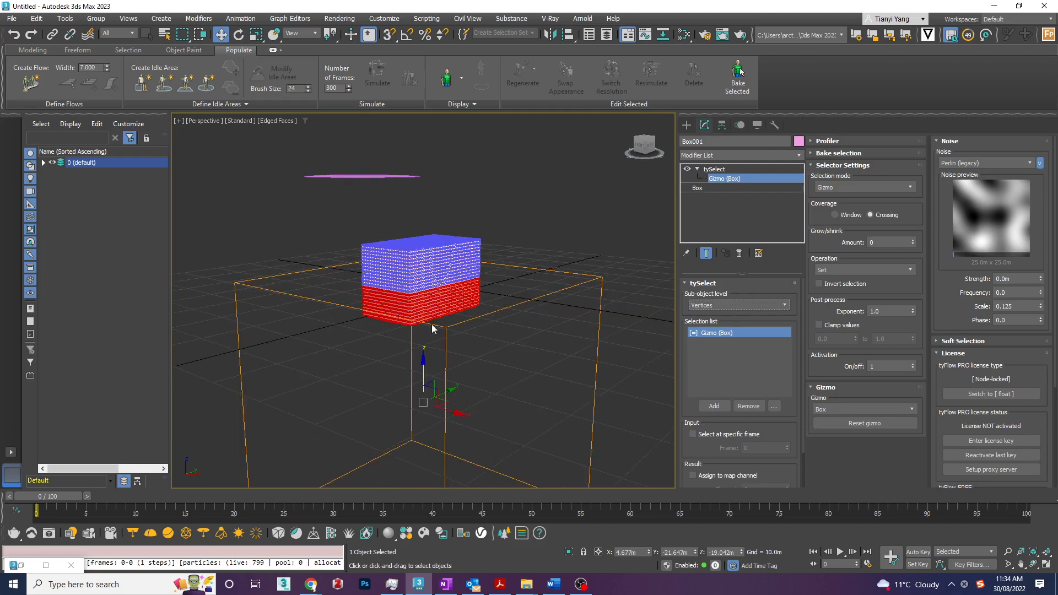
mouse_move(421, 362)
left_mouse_down()
mouse_move(435, 347)
mouse_move(428, 365)
left_mouse_up()
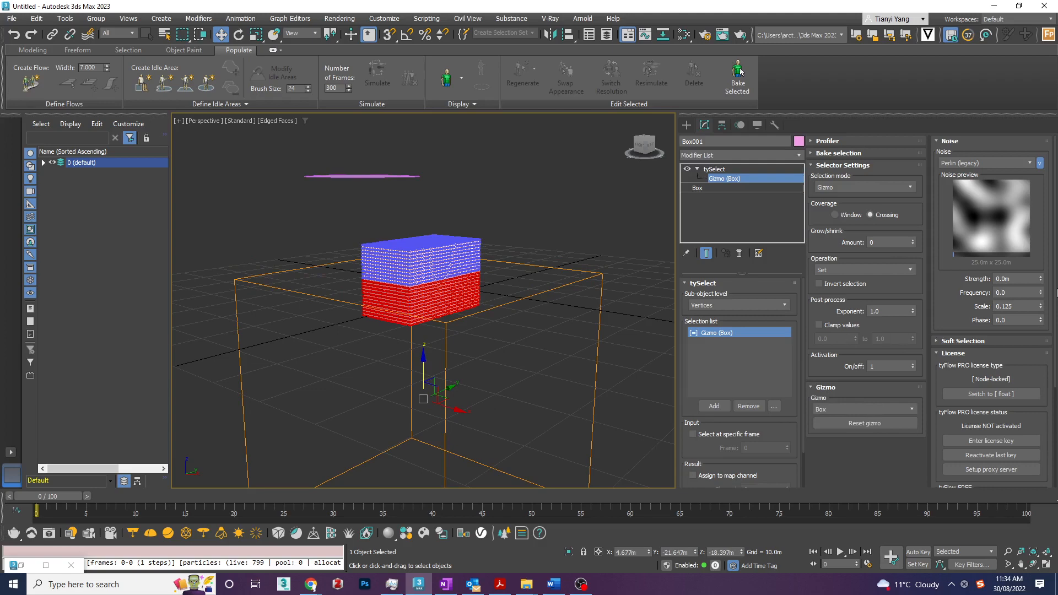
scroll(1055, 340, "down", 5)
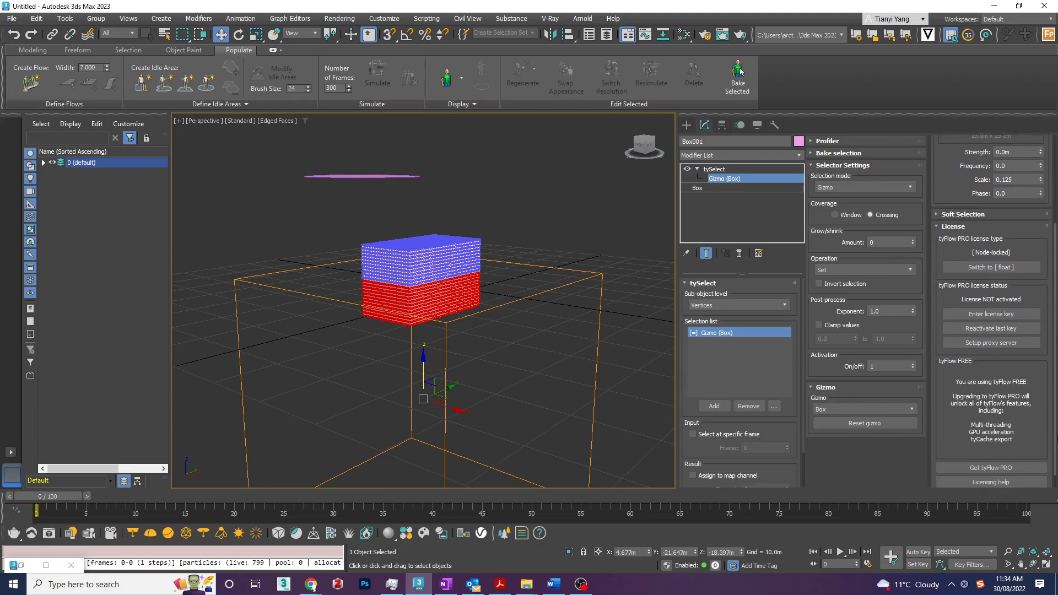
scroll(808, 435, "down", 2)
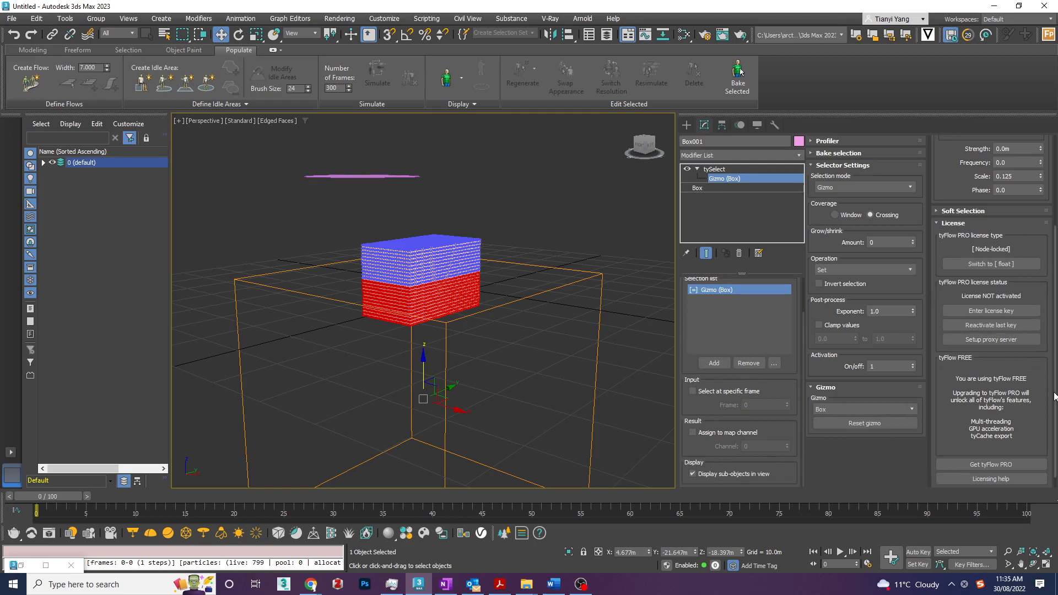
scroll(1054, 396, "up", 5)
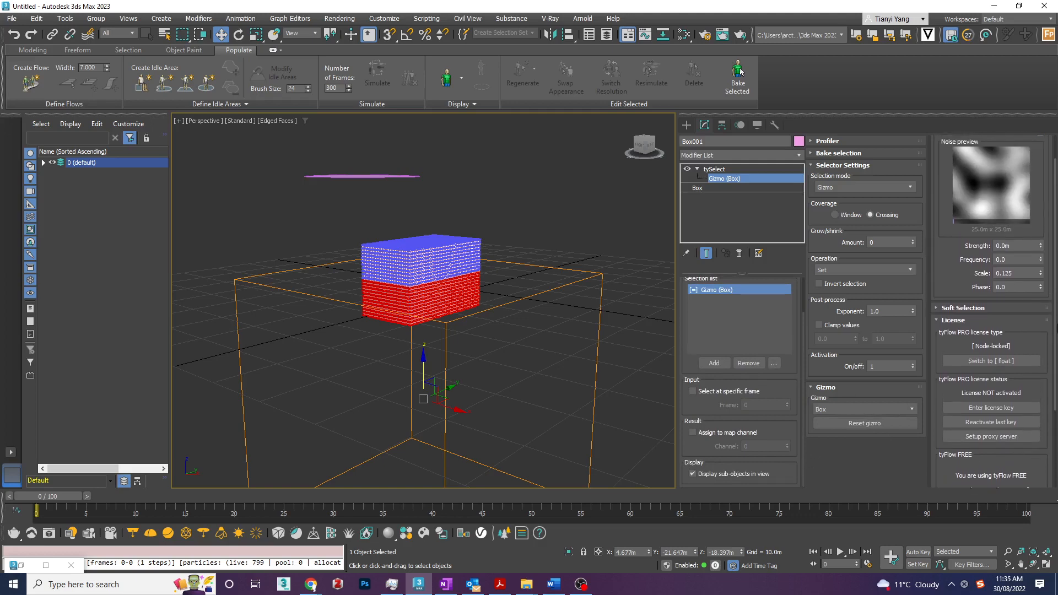